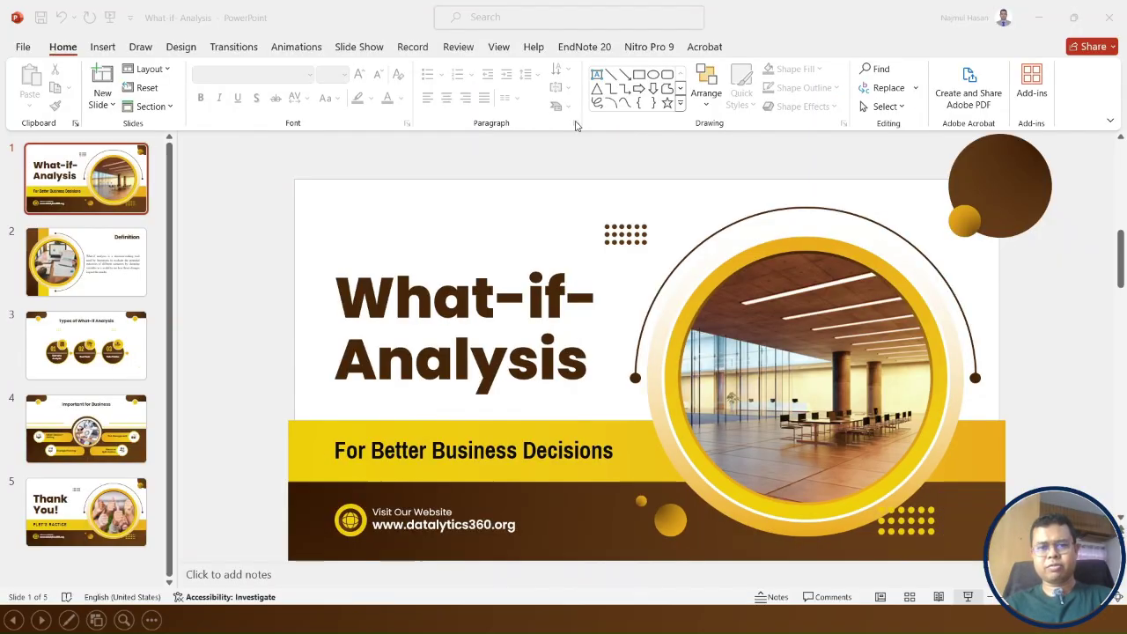
Minimize the presentation and bring up the What-if-Analysis in Excel workbook from the taskbar.
left_click(1039, 18)
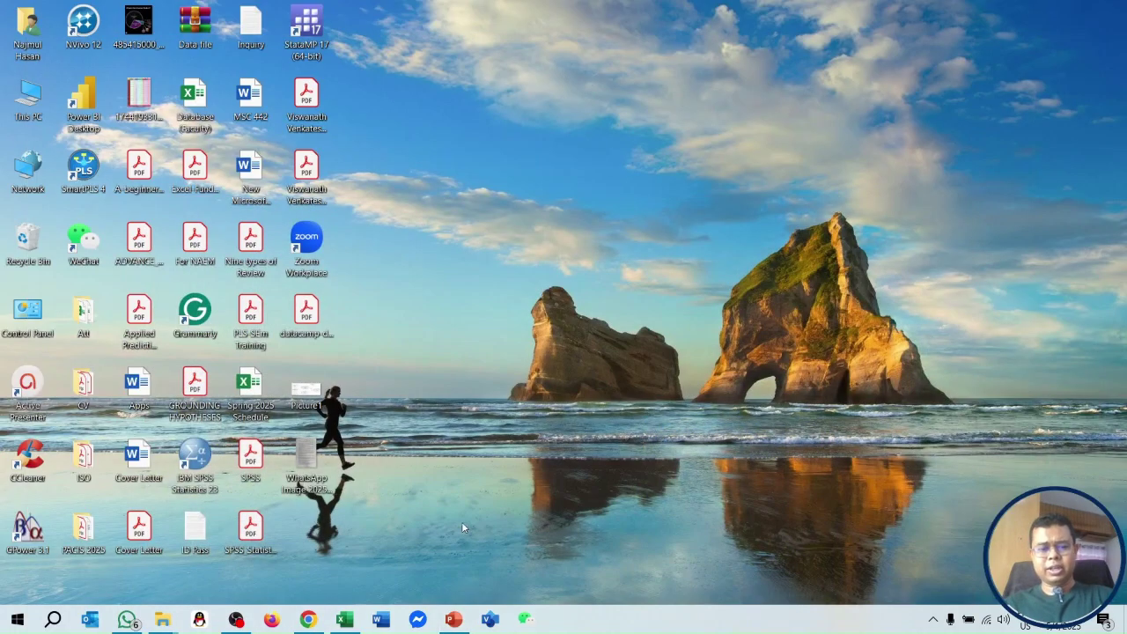
left_click(350, 621)
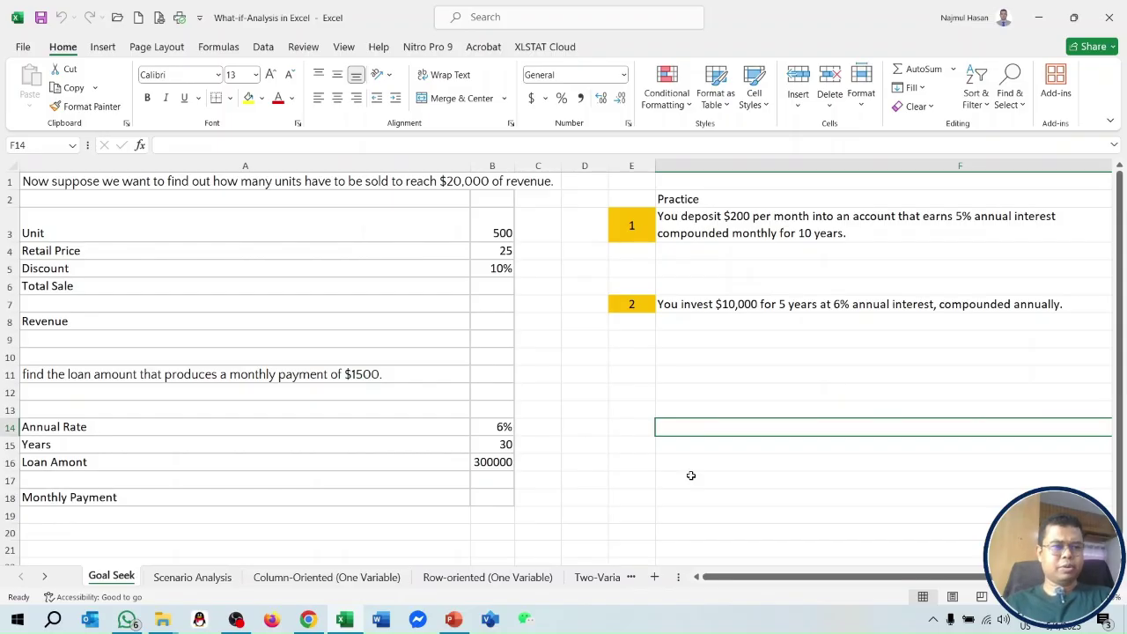
left_click(63, 185)
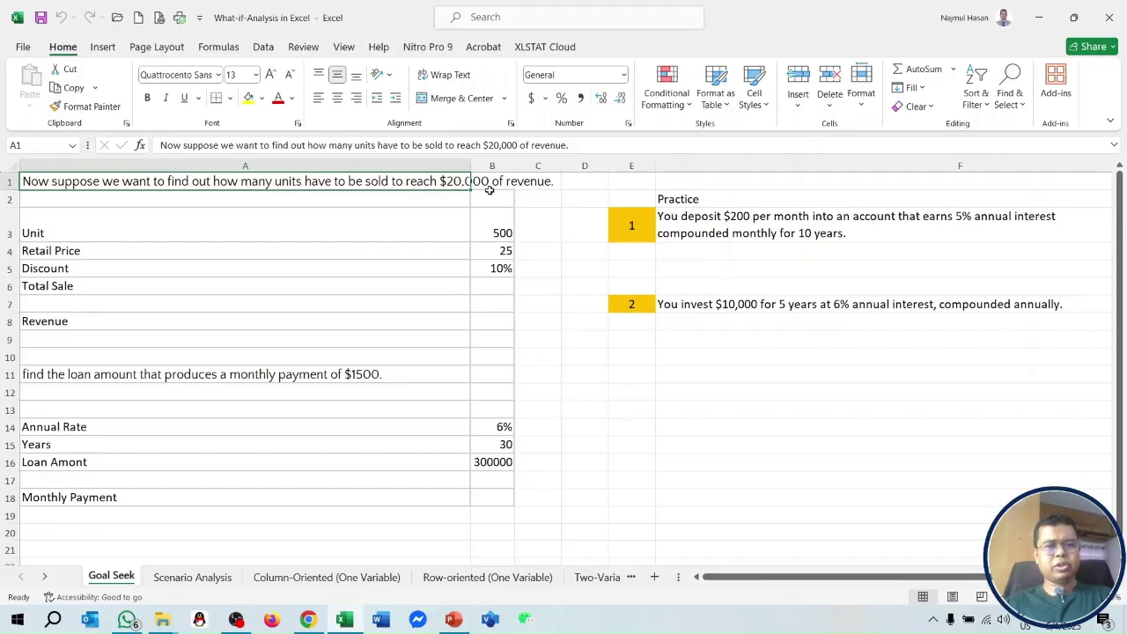
left_click(305, 304)
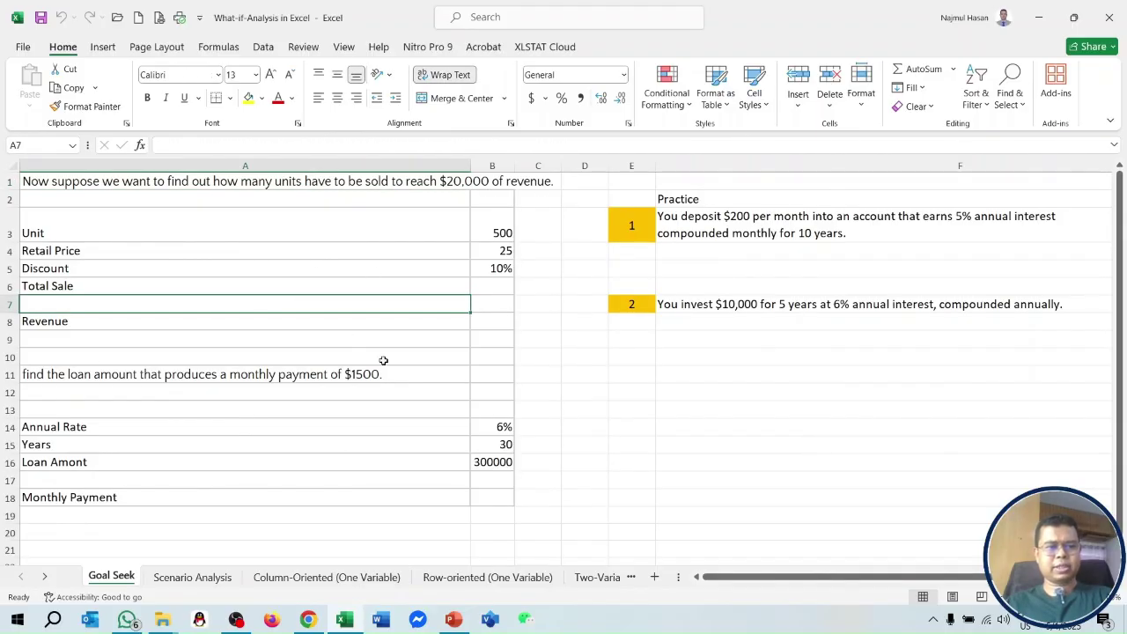
left_click(500, 235)
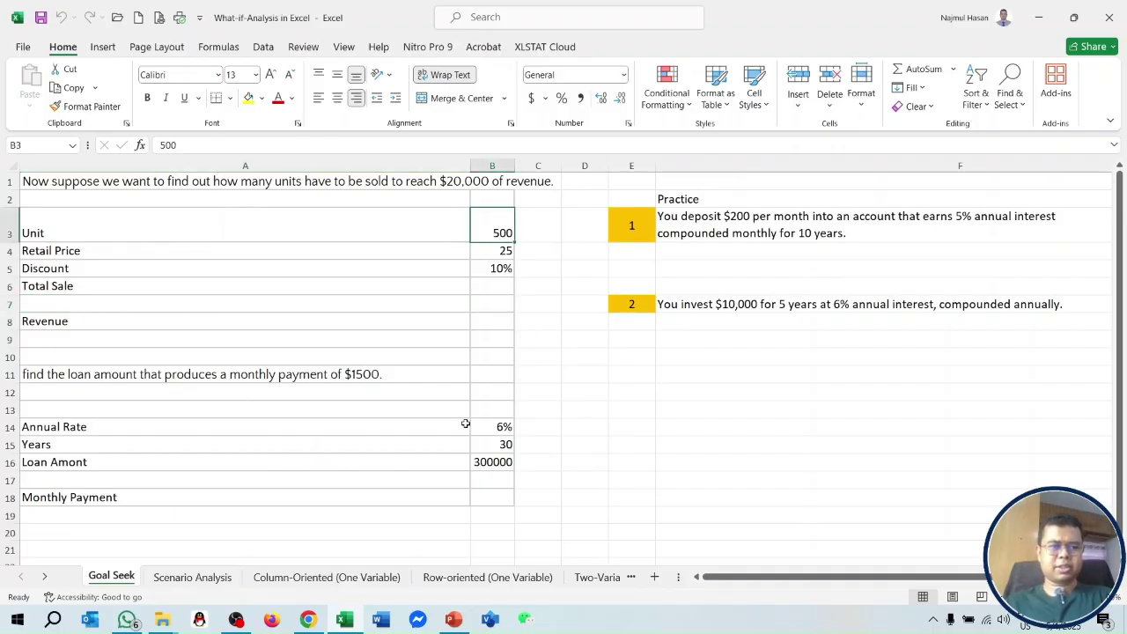
left_click(507, 251)
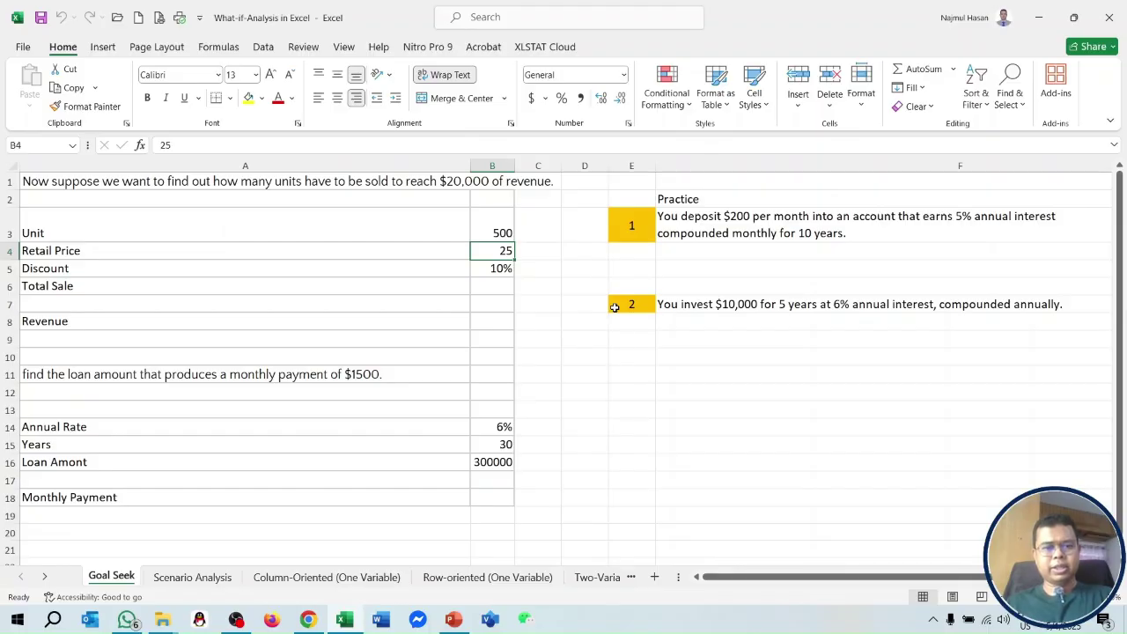
left_click(499, 285)
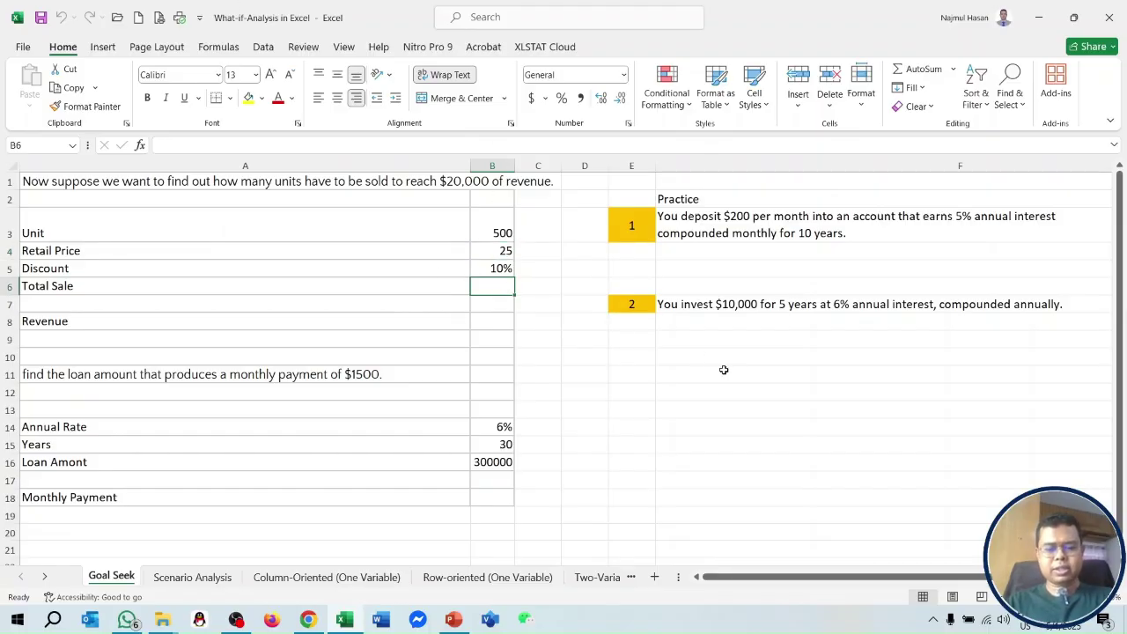
Enter =B3*B4 in B6 so Total Sale shows 12500.
type("=")
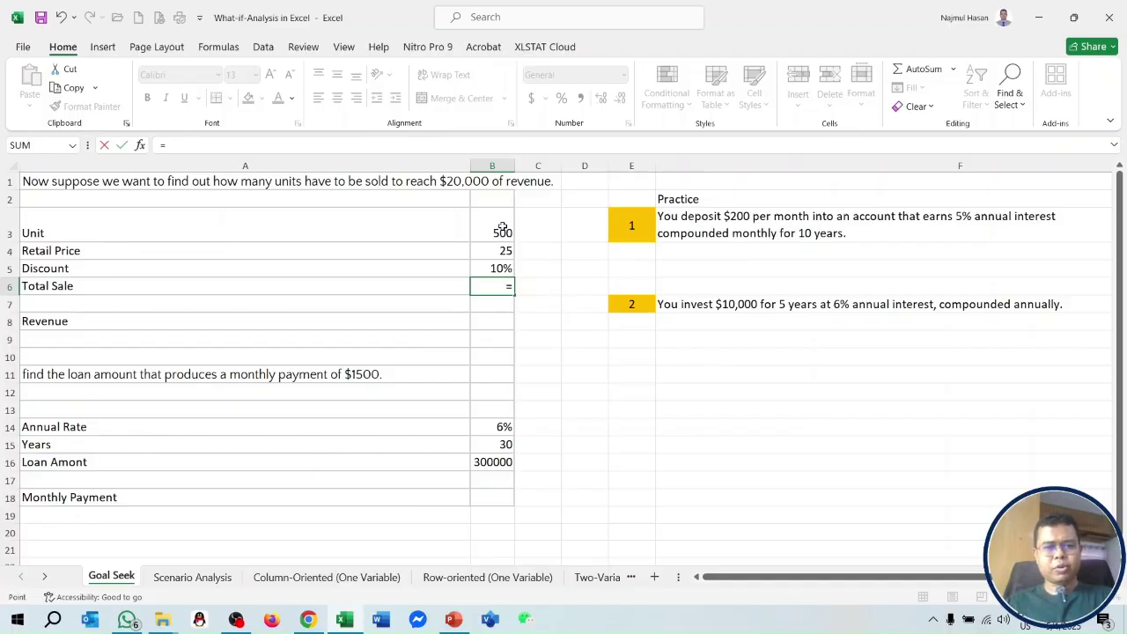
left_click(501, 227)
type("*")
left_click(494, 248)
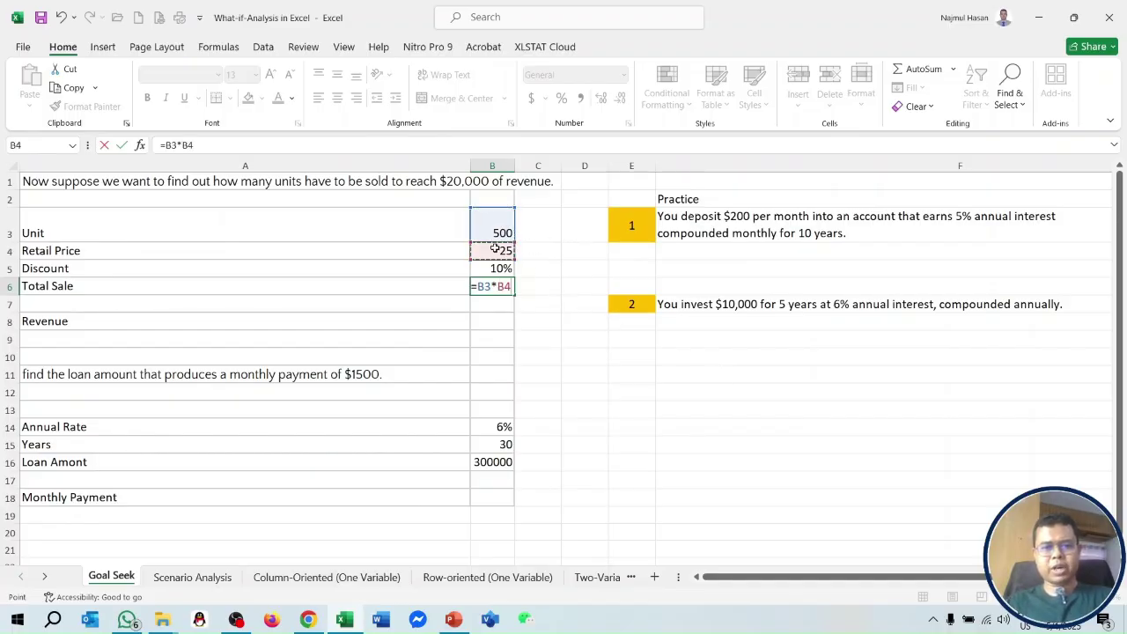
key("Return")
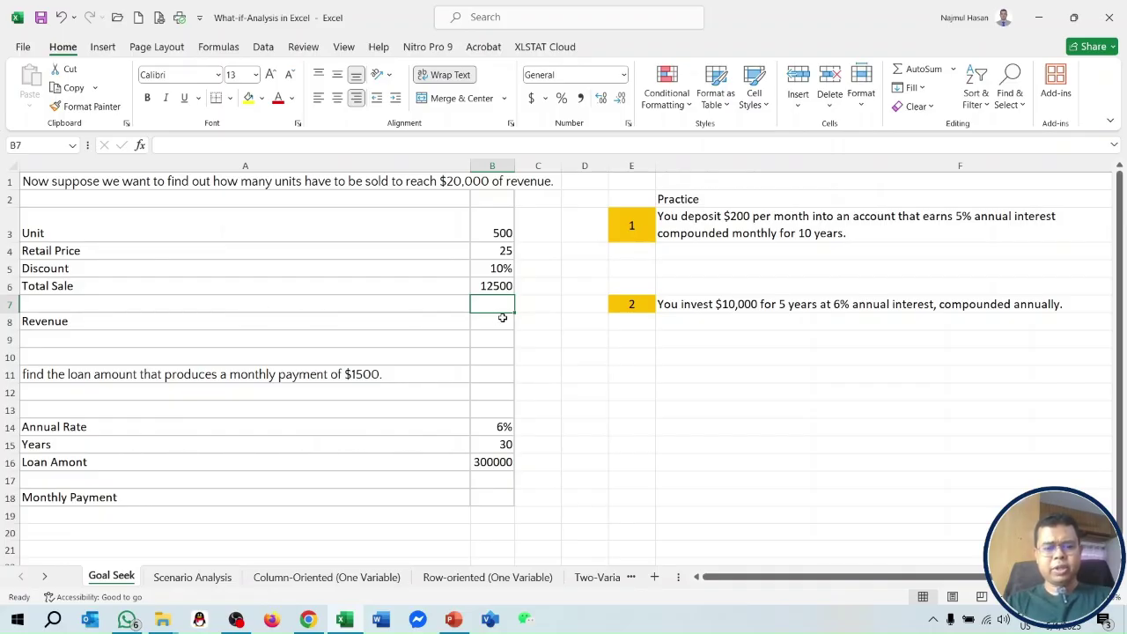
Label cell A7 'Dis'.
left_click(261, 305)
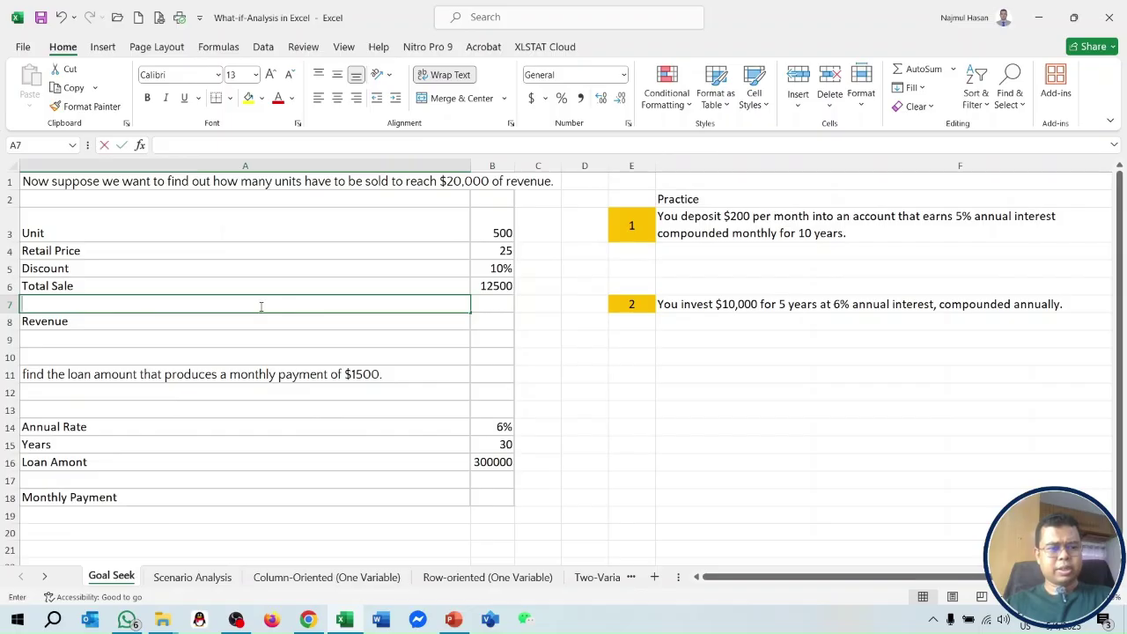
double_click(260, 306)
type("Dis")
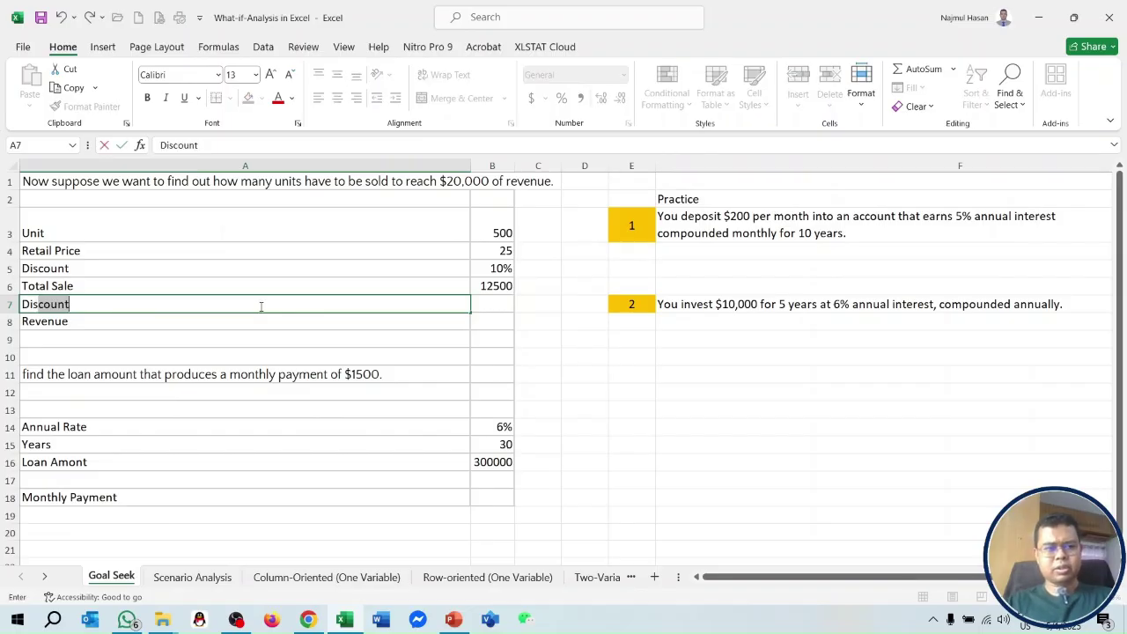
key("Delete")
key("Return")
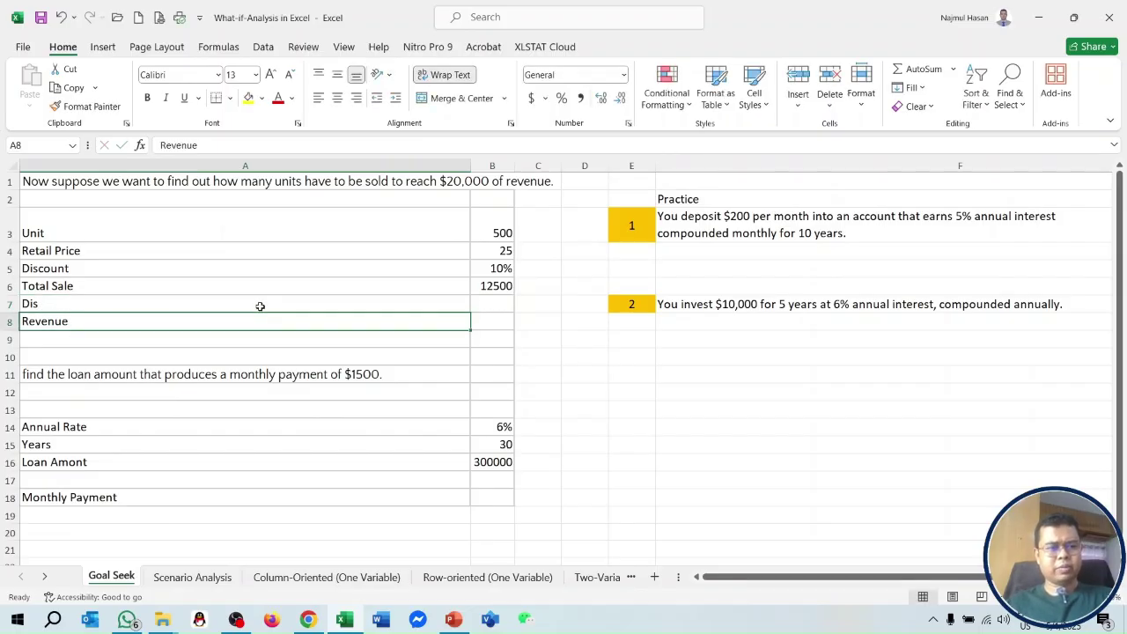
Enter =B6*B5 in B7 so the discount amount shows 1250.
left_click(489, 303)
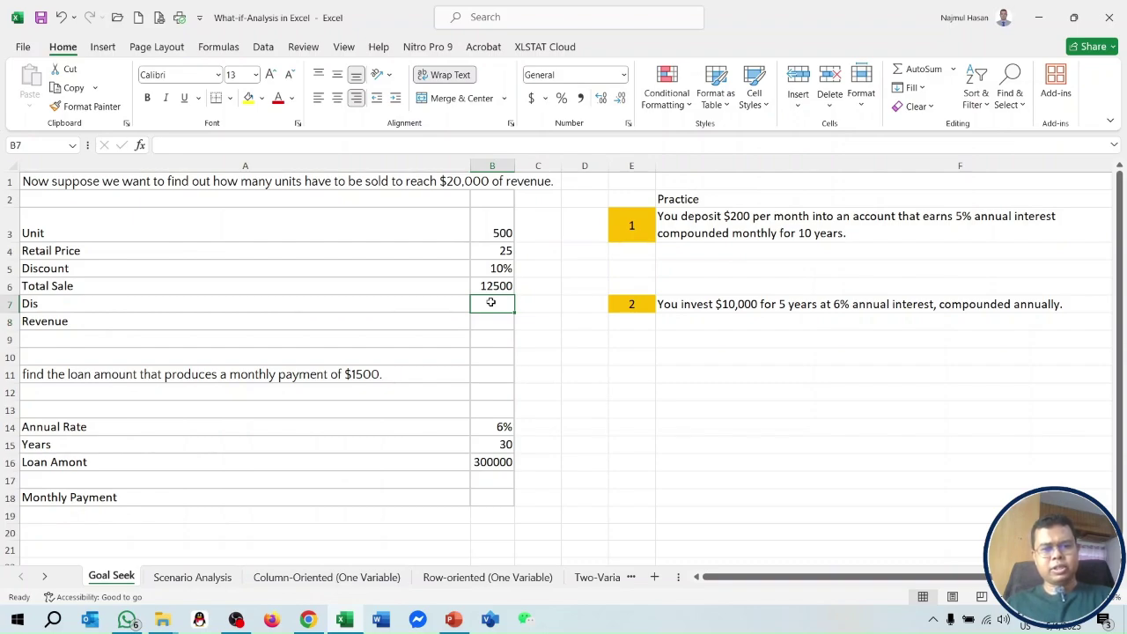
type("=")
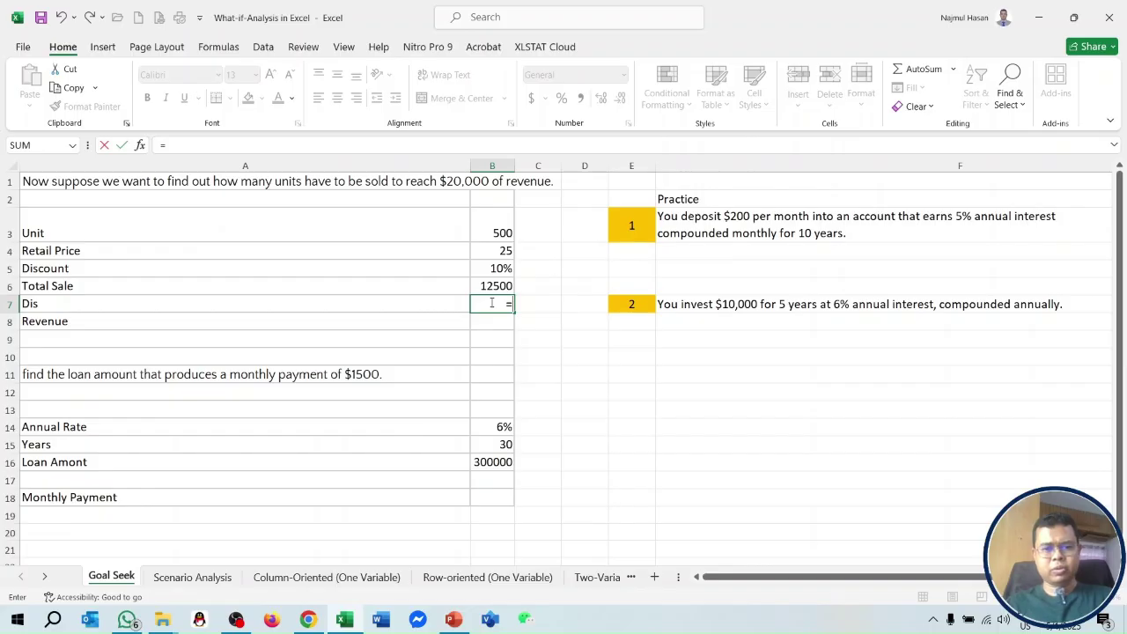
left_click(491, 287)
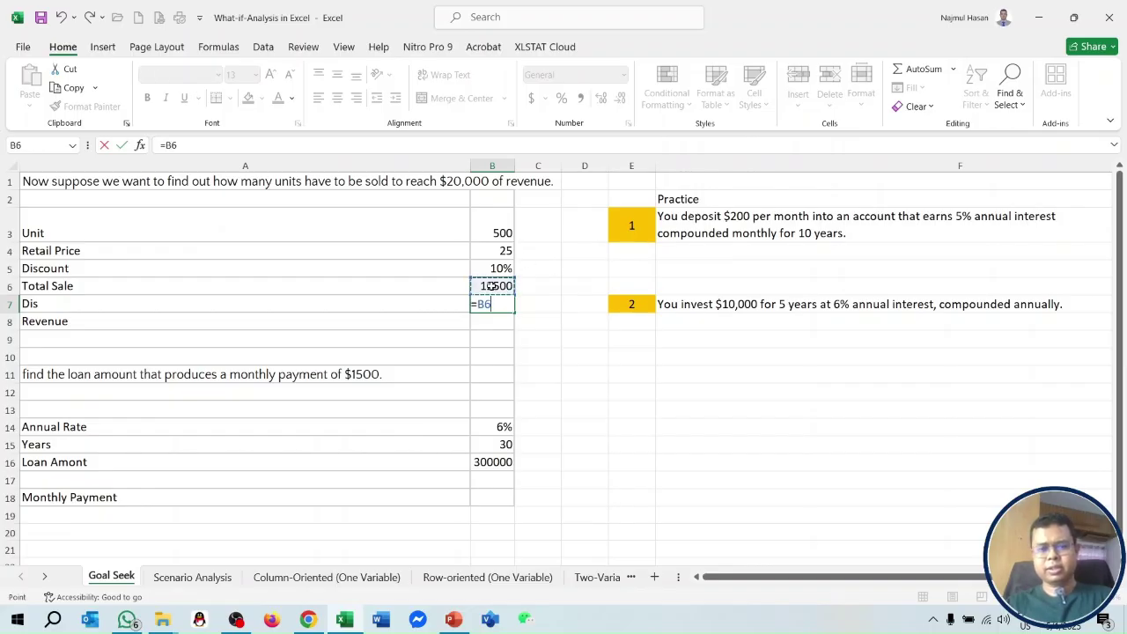
type("*")
left_click(499, 269)
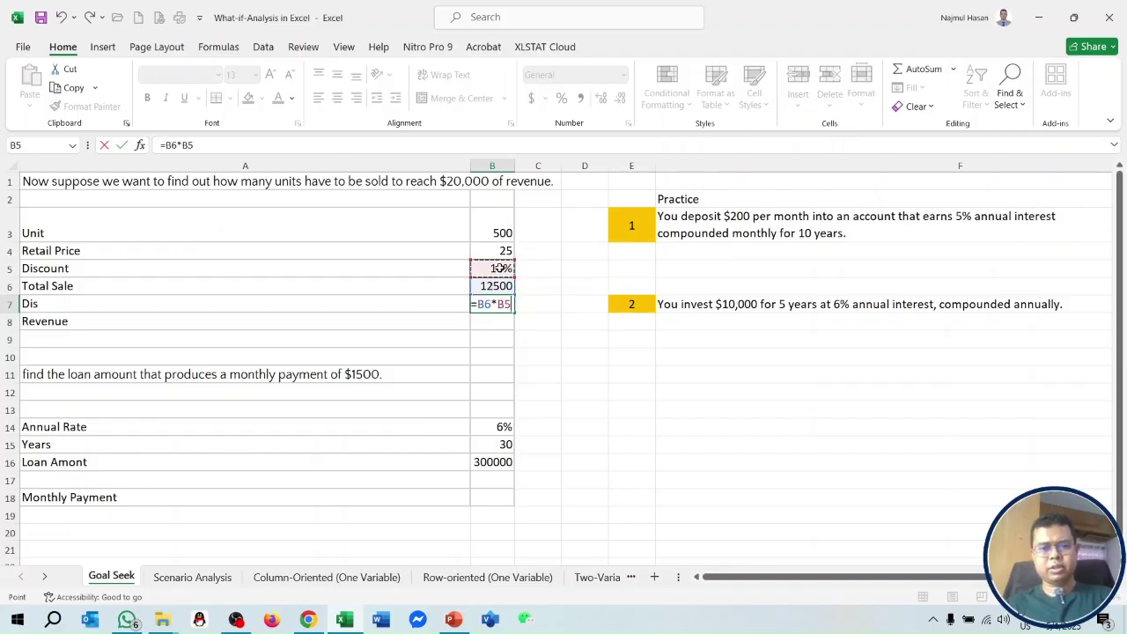
key("Return")
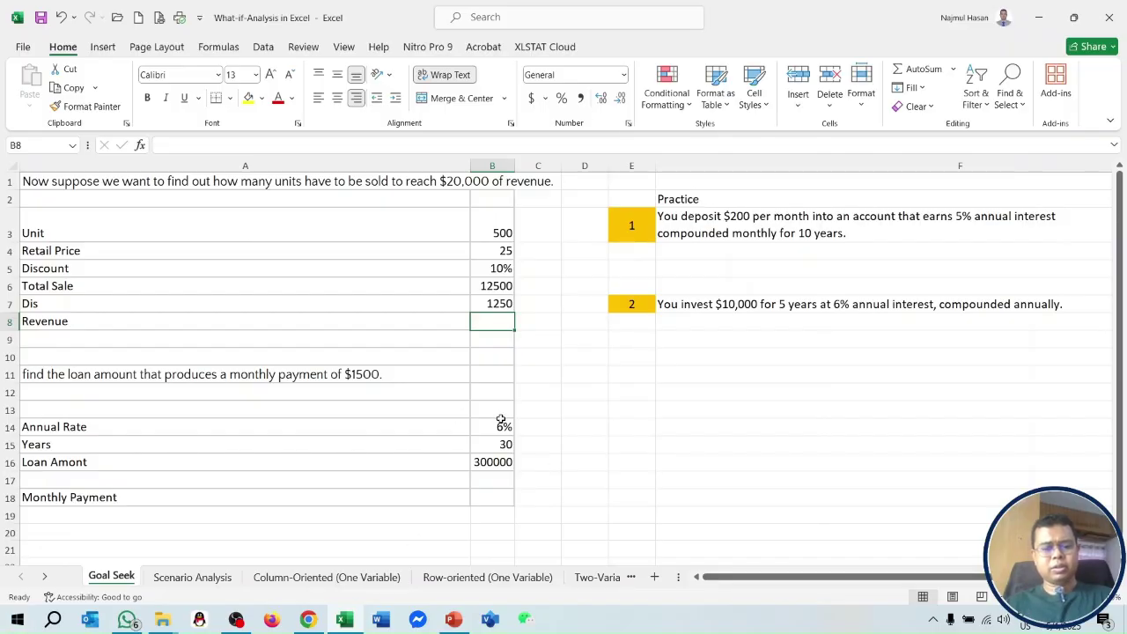
Enter =B6-B7 in B8 so Revenue shows 11250.
type("=")
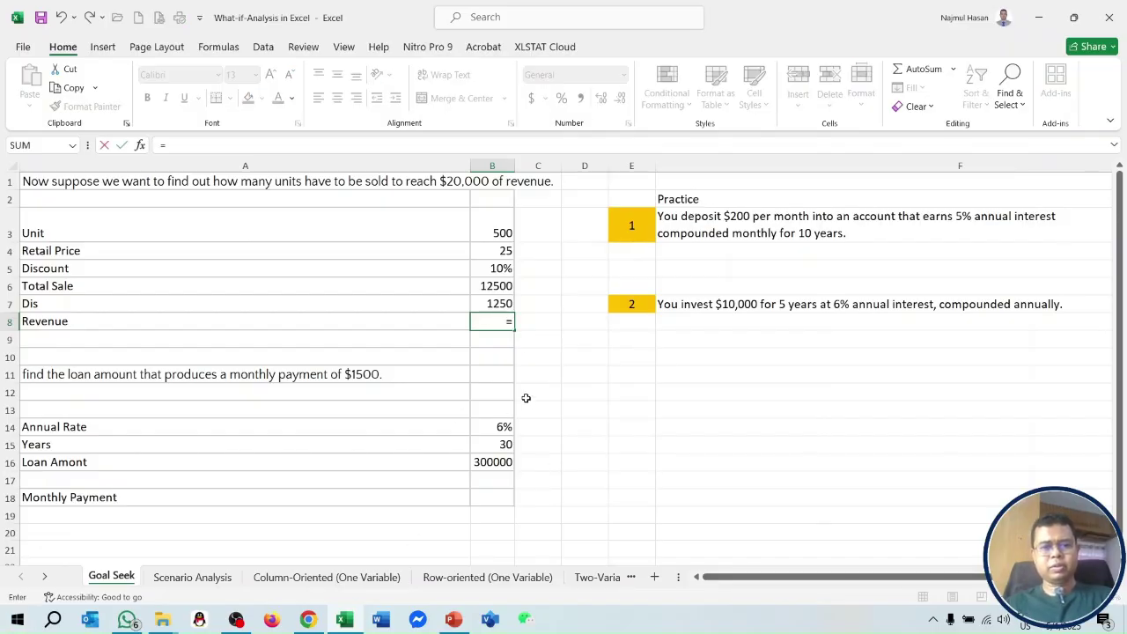
left_click(494, 286)
type("-")
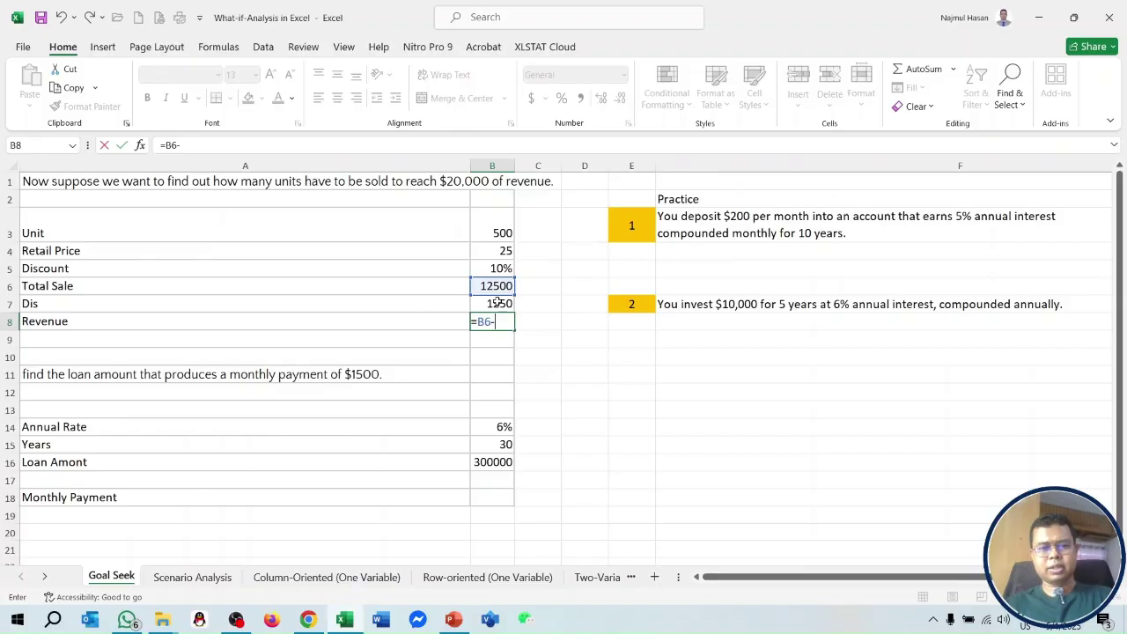
left_click(498, 303)
key("Return")
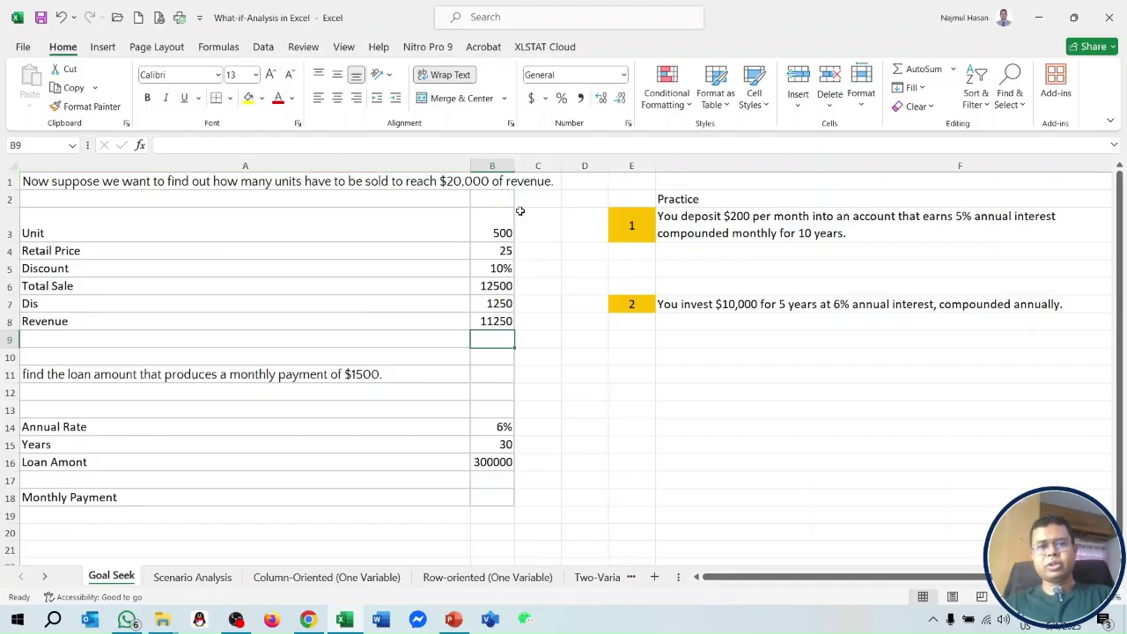
Goal Seek Revenue B8 to 20000 by changing Unit B3, accepting Unit 888.89.
left_click(264, 47)
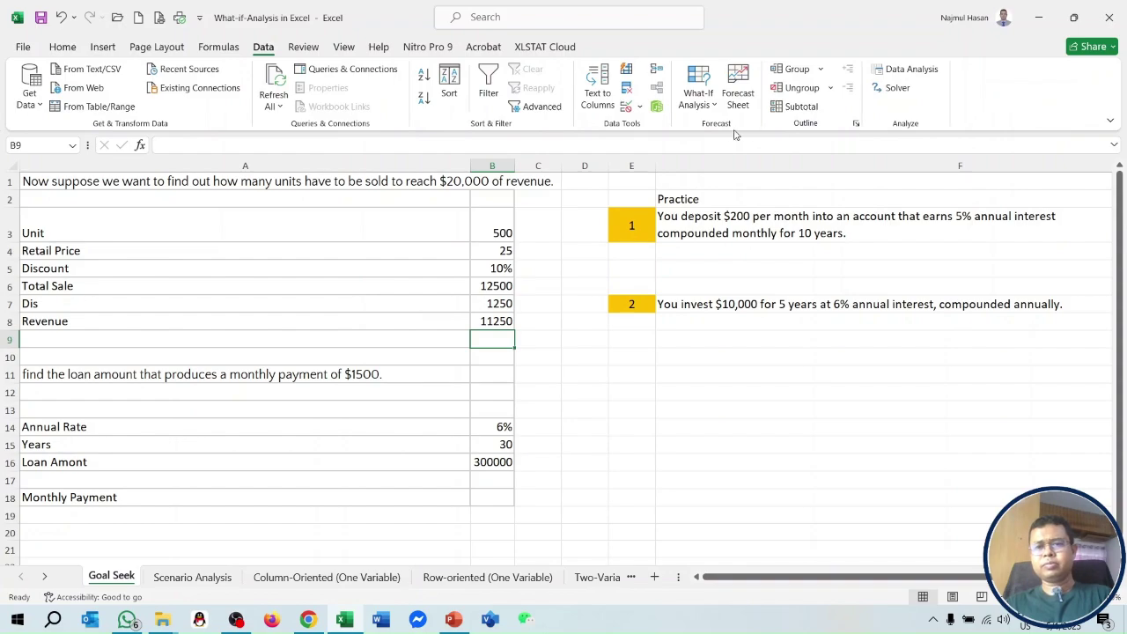
left_click(717, 105)
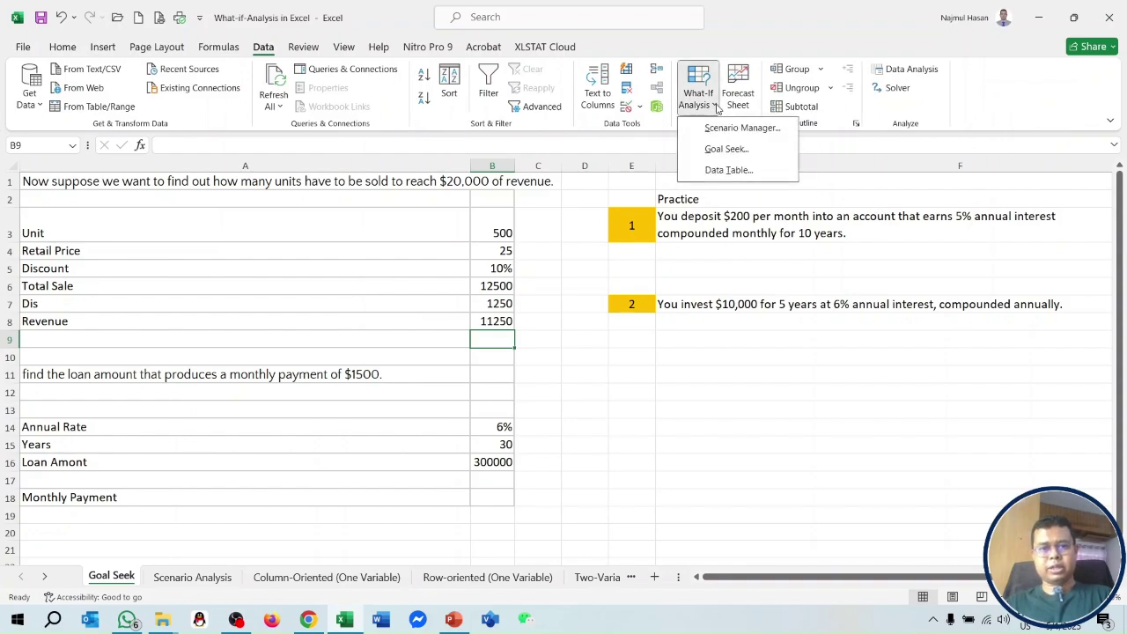
left_click(726, 152)
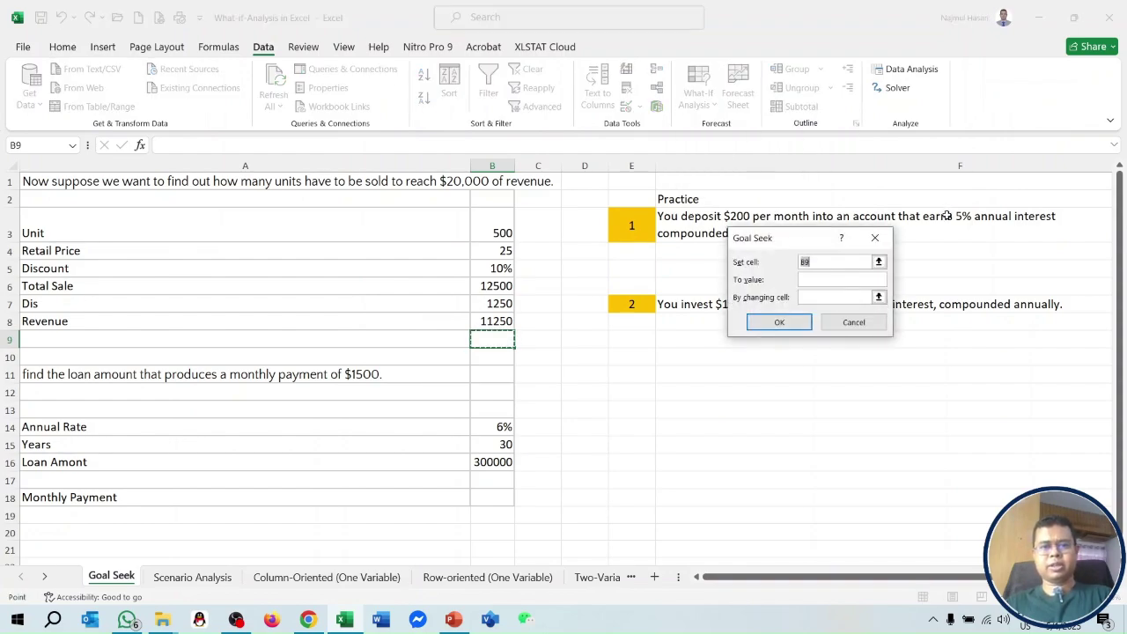
left_click_drag(806, 247, 610, 216)
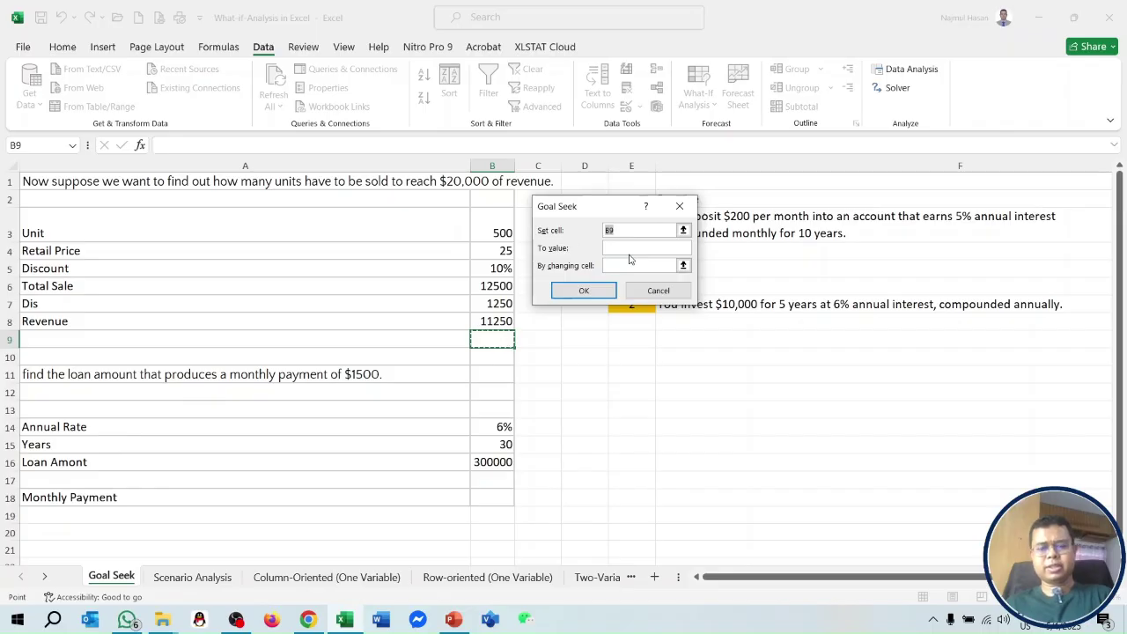
key("BackSpace")
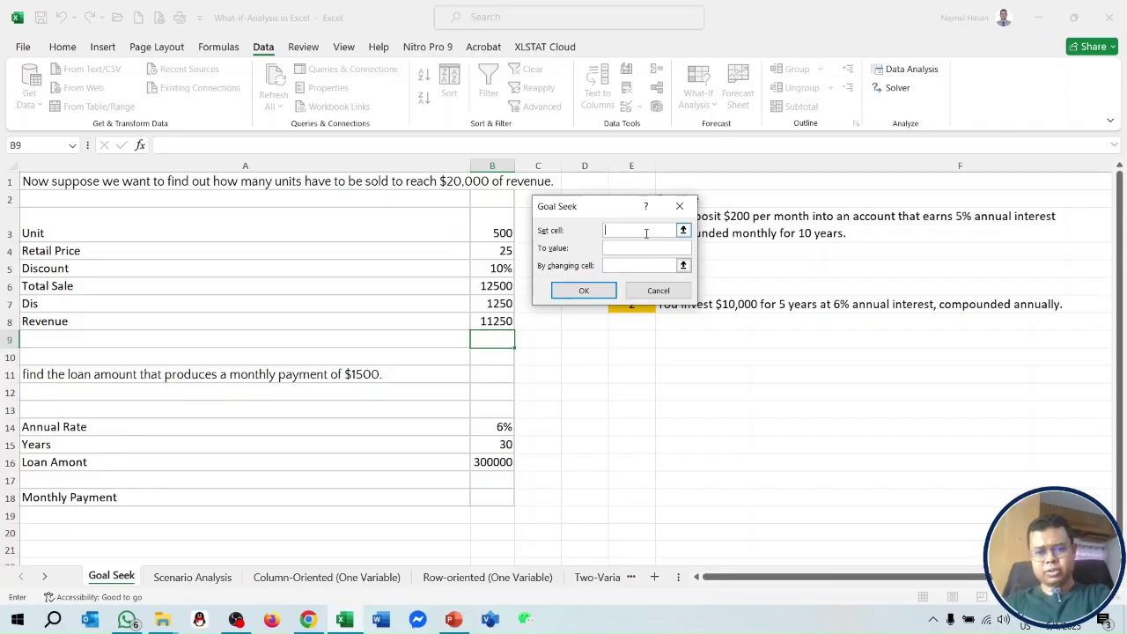
left_click(497, 322)
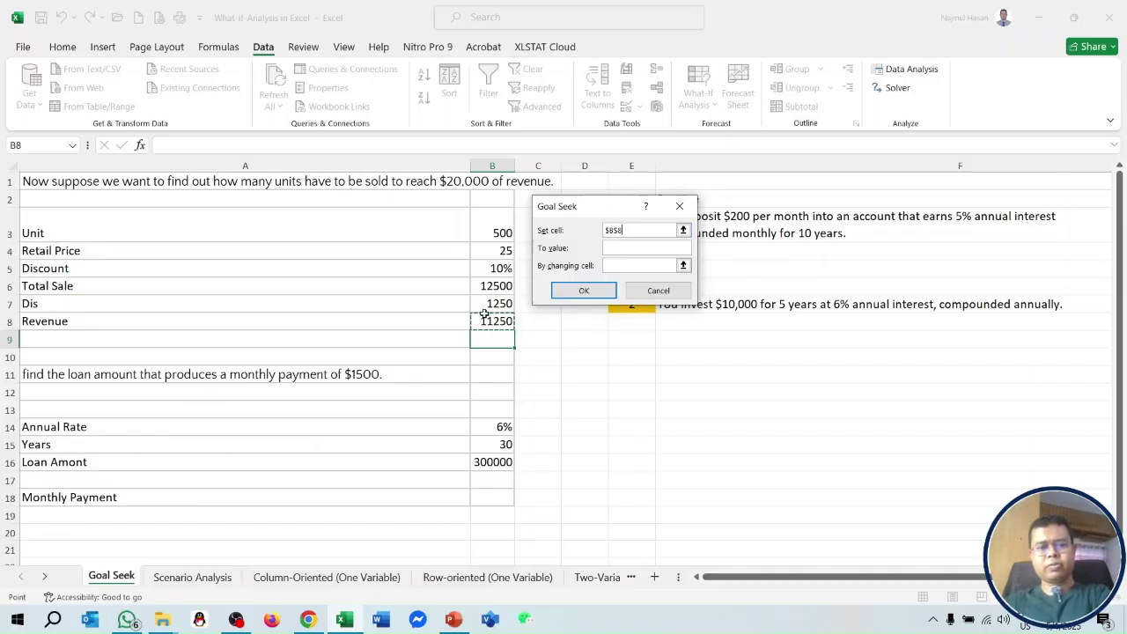
left_click(630, 248)
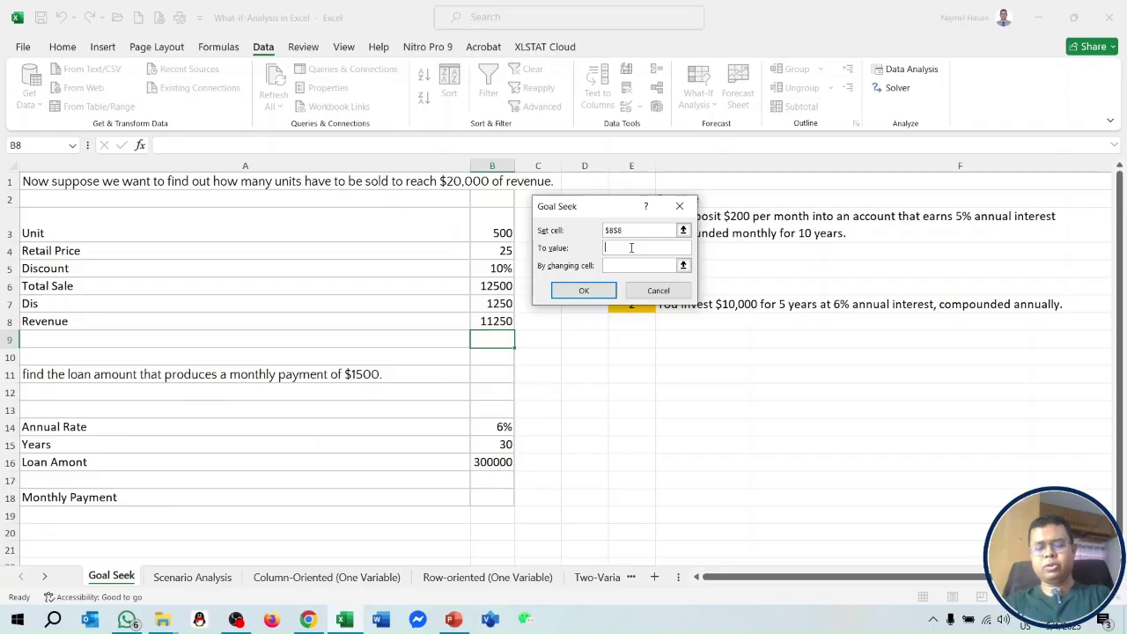
type("20000")
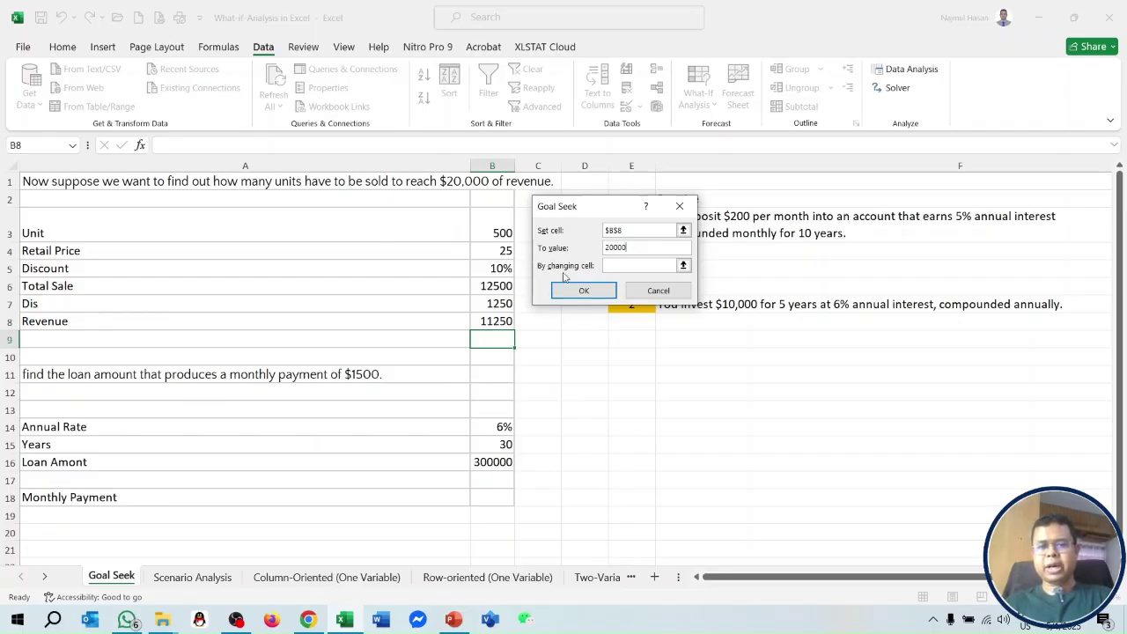
left_click(630, 265)
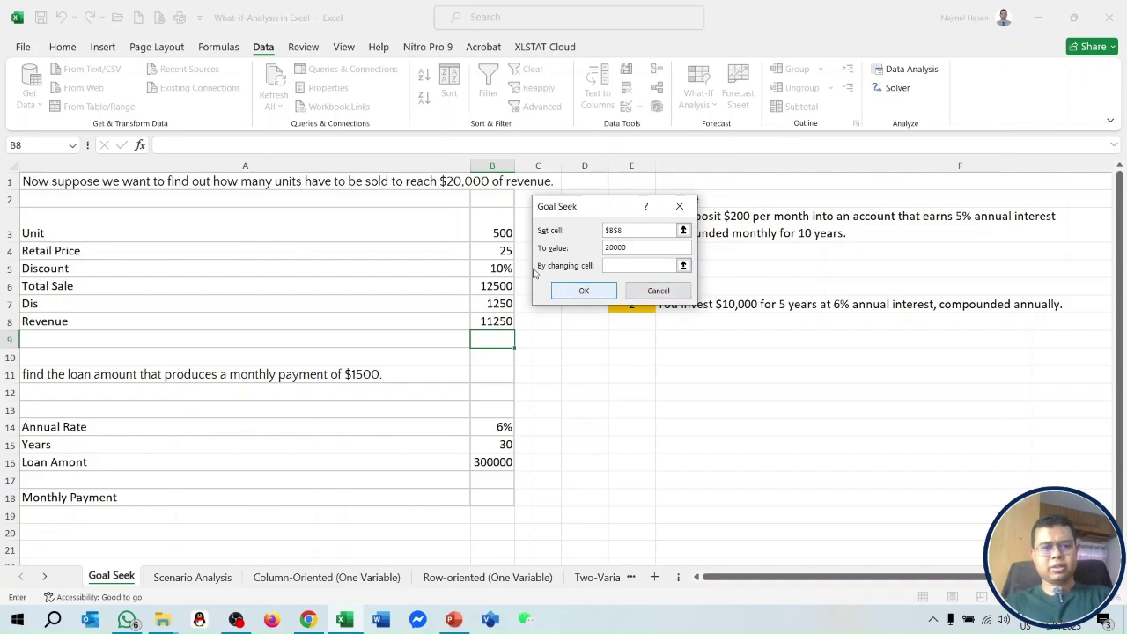
left_click(499, 232)
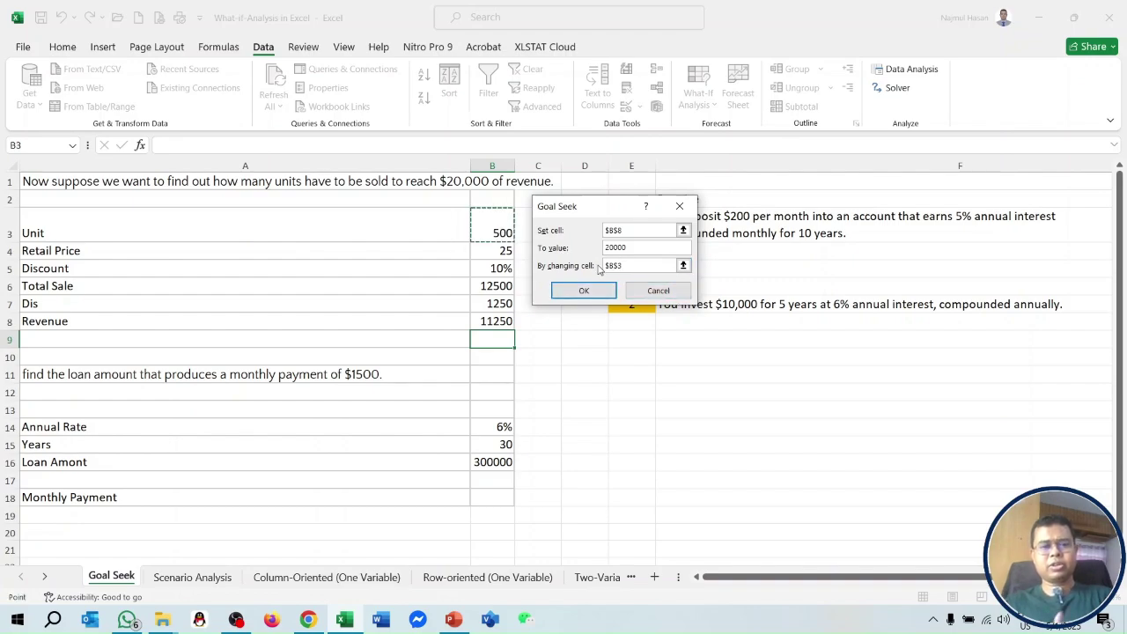
left_click(584, 293)
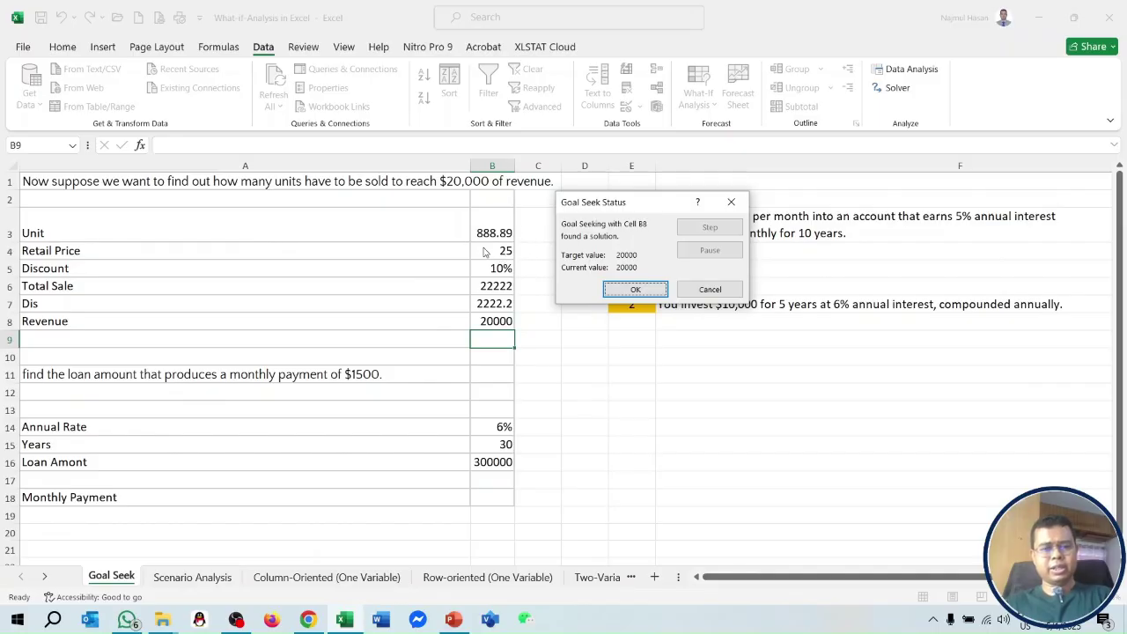
key("Return")
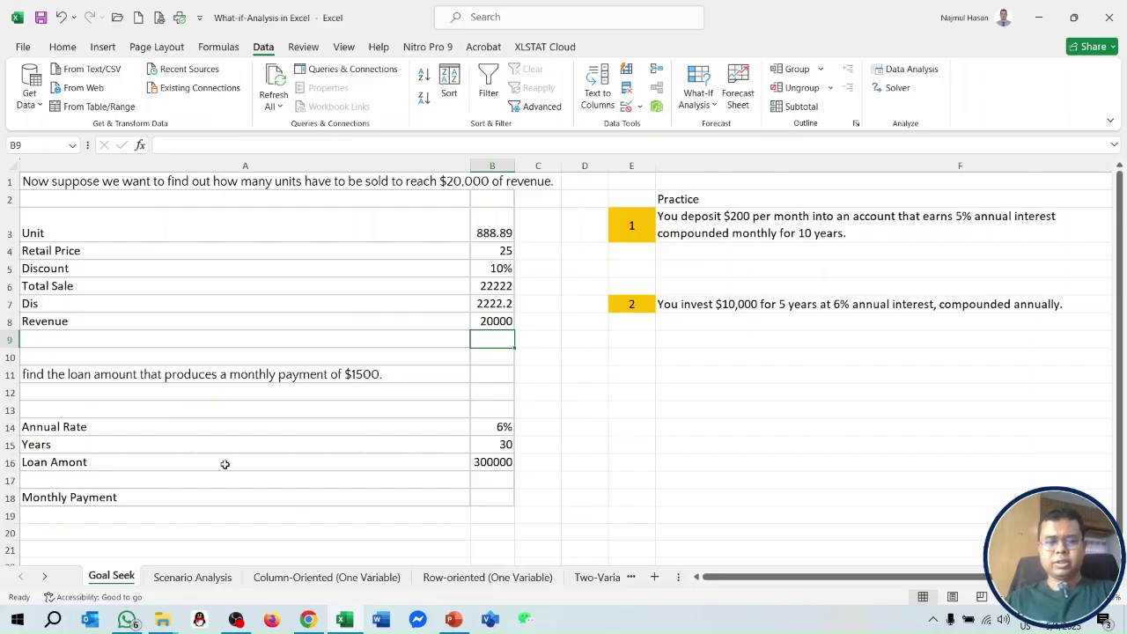
Enter =PMT(B14/12,B15*12,B16) in B18, giving a Monthly Payment of ($1,798.65).
left_click(490, 498)
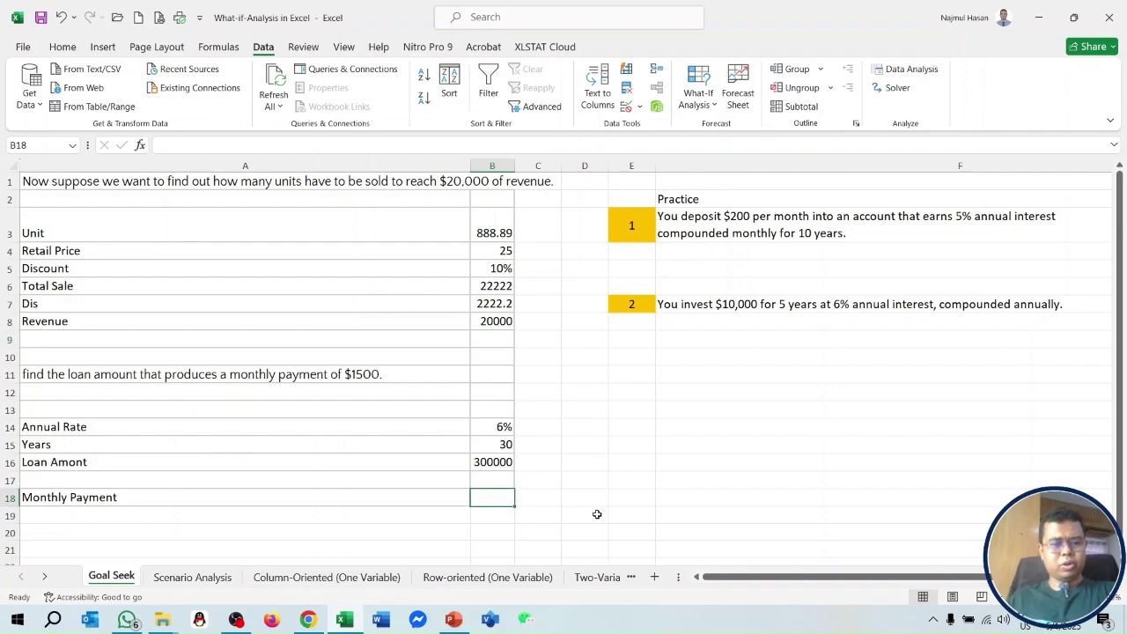
type("=pmt(")
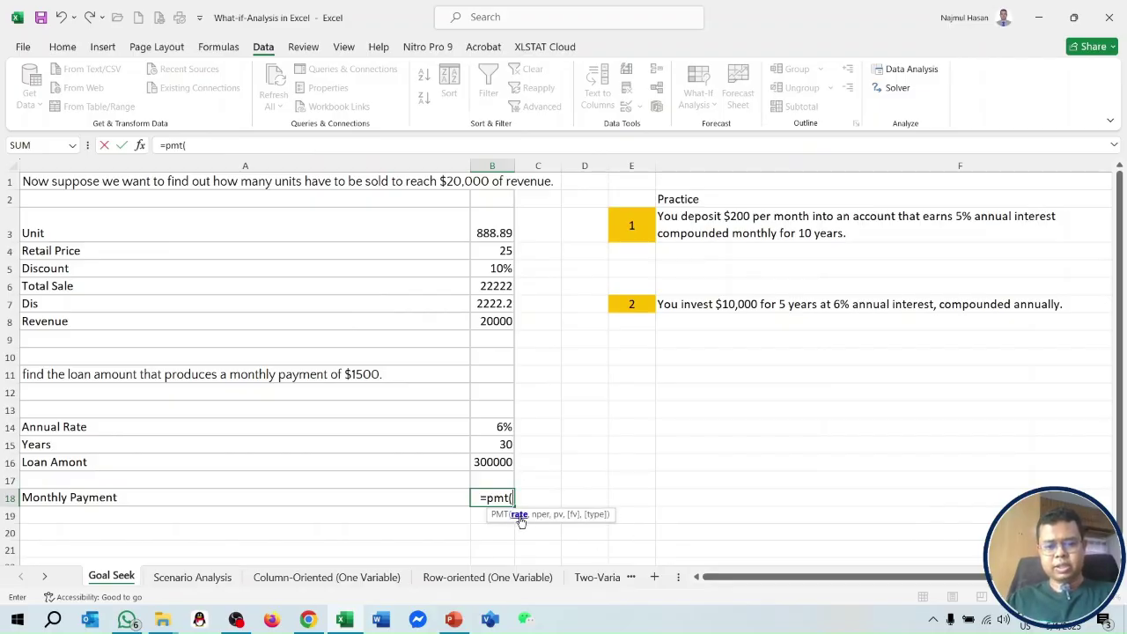
left_click(500, 429)
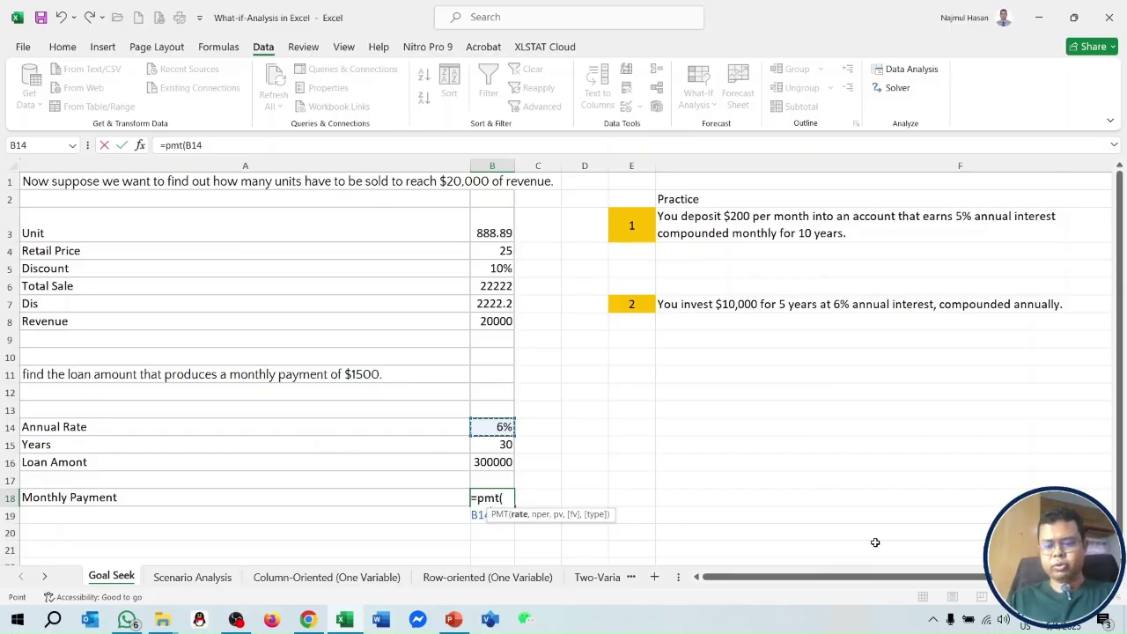
type("/12")
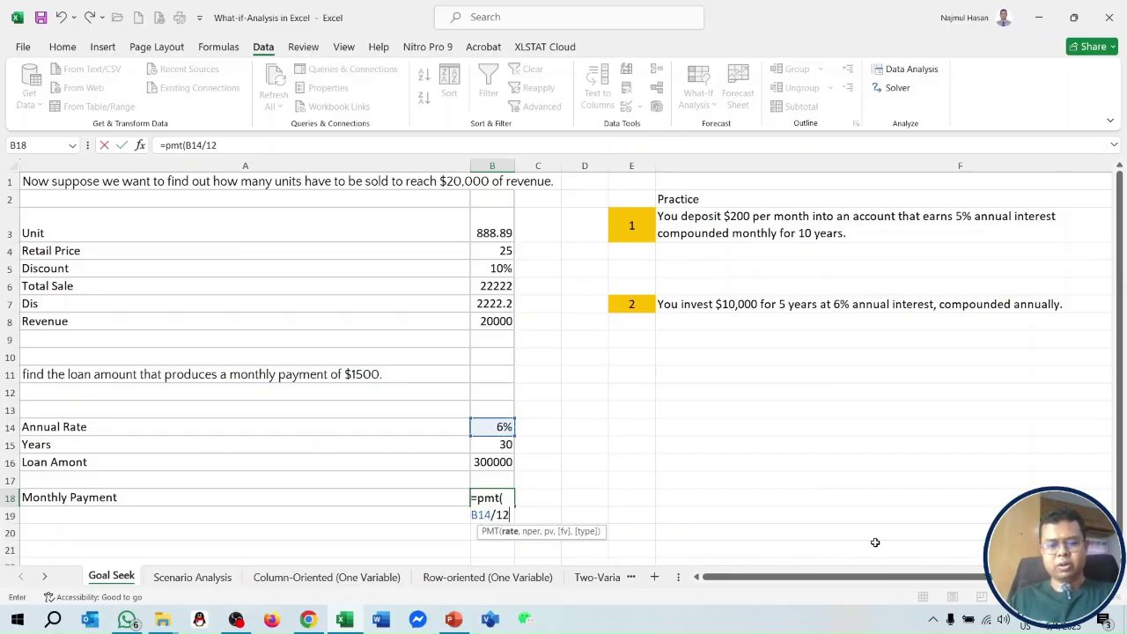
type(",")
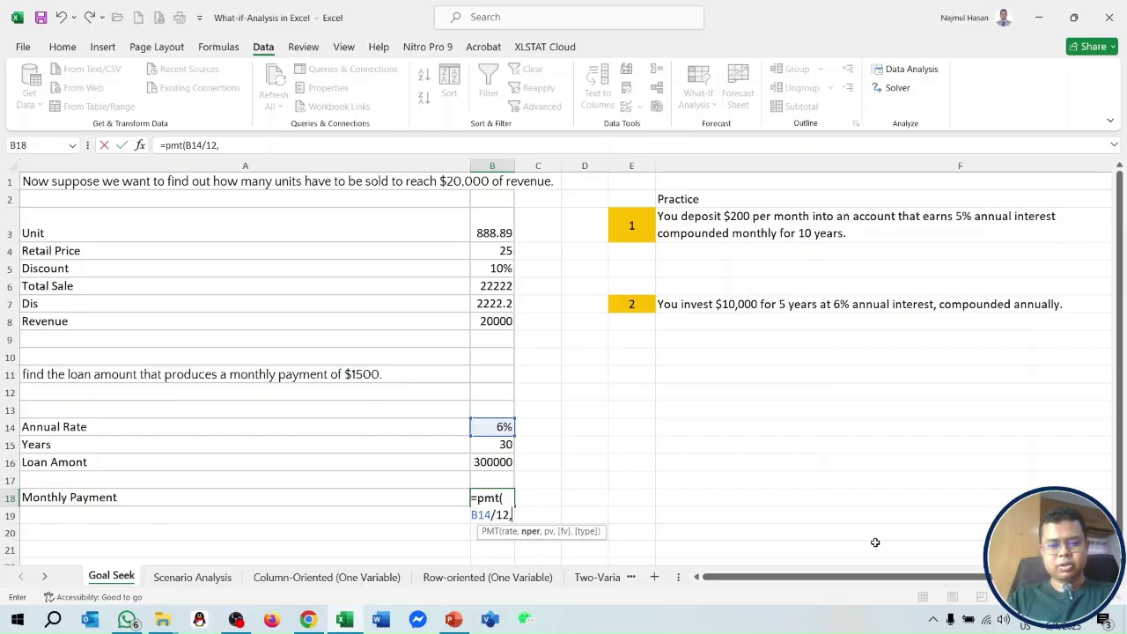
left_click(493, 446)
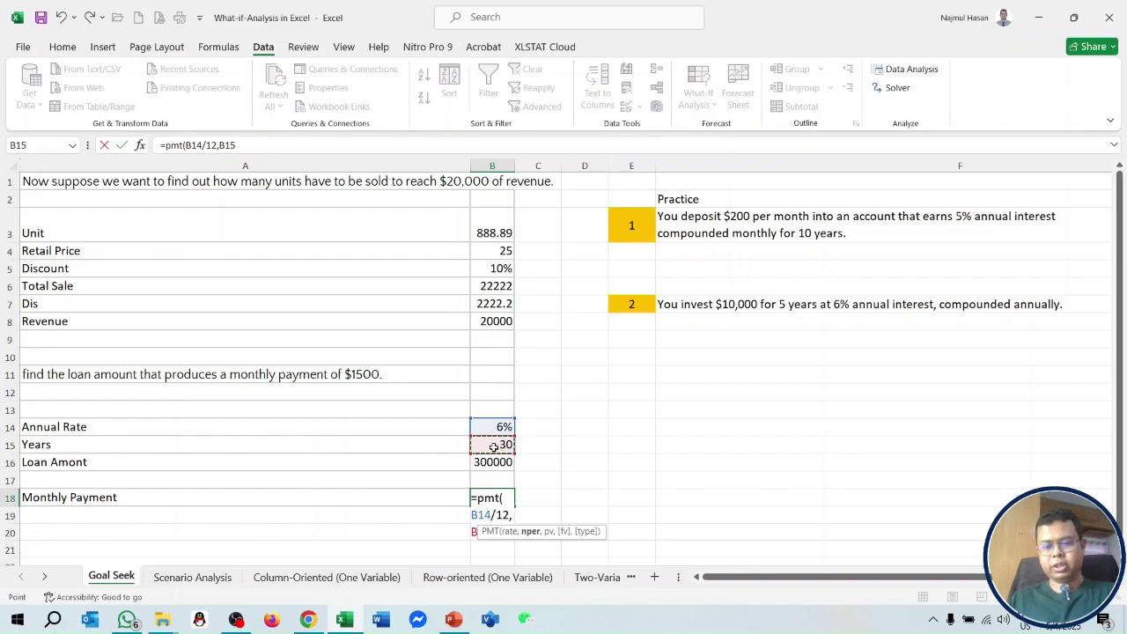
type("*")
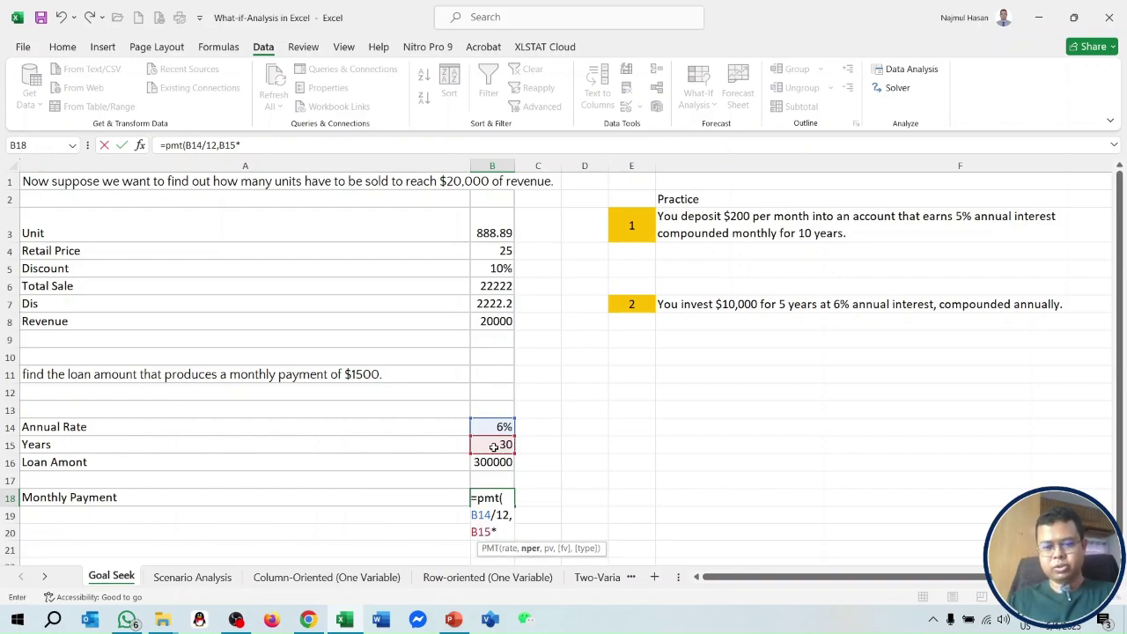
type("12,")
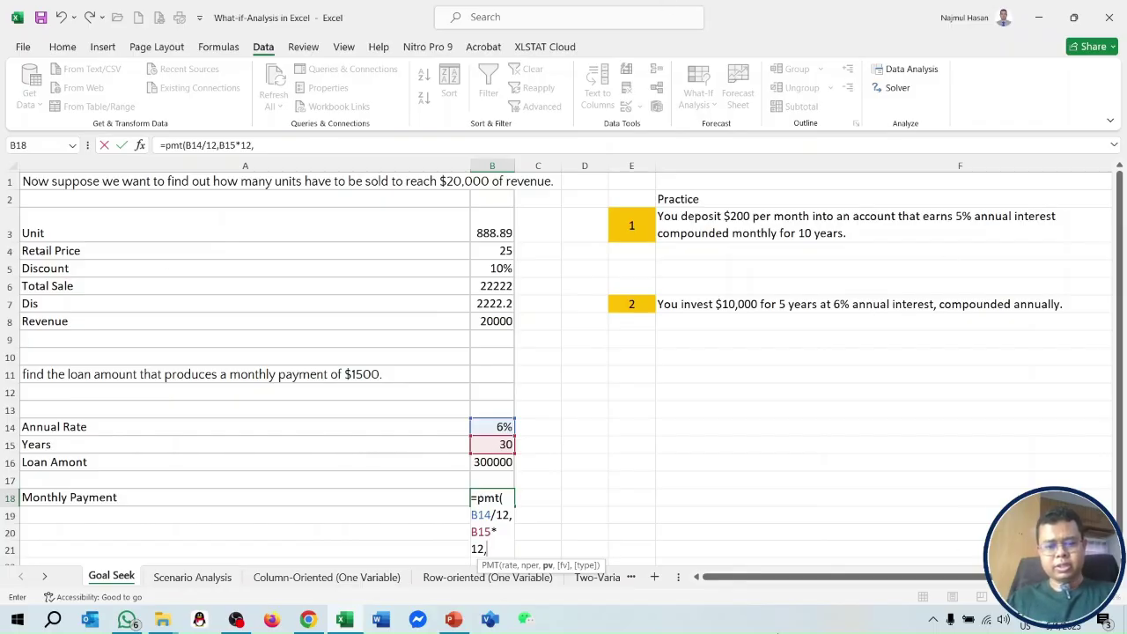
left_click(492, 462)
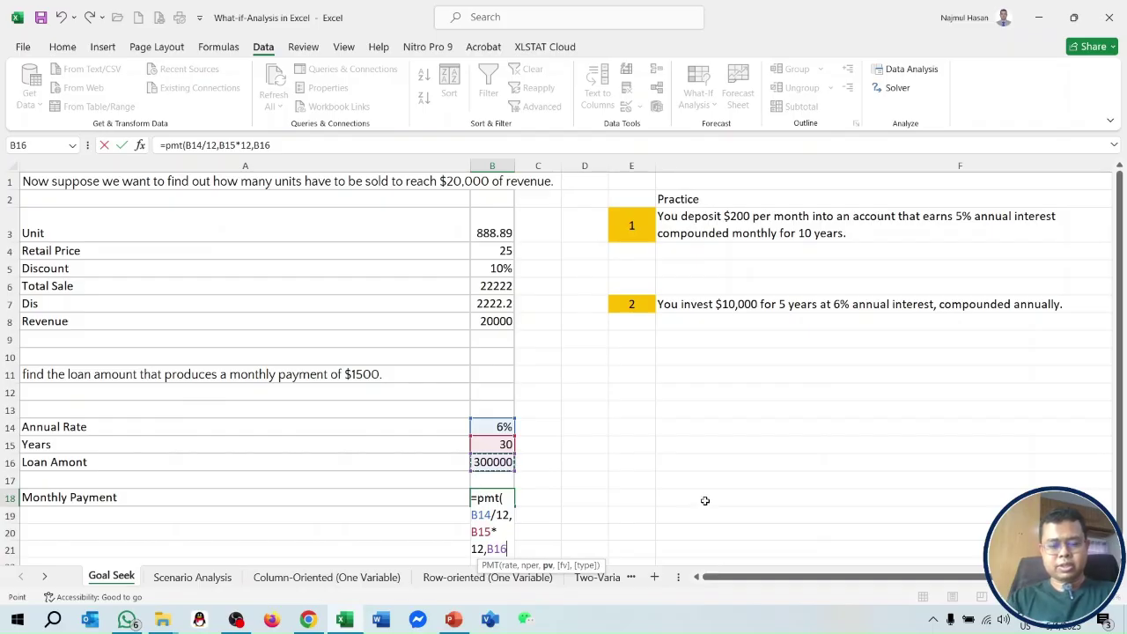
type(")")
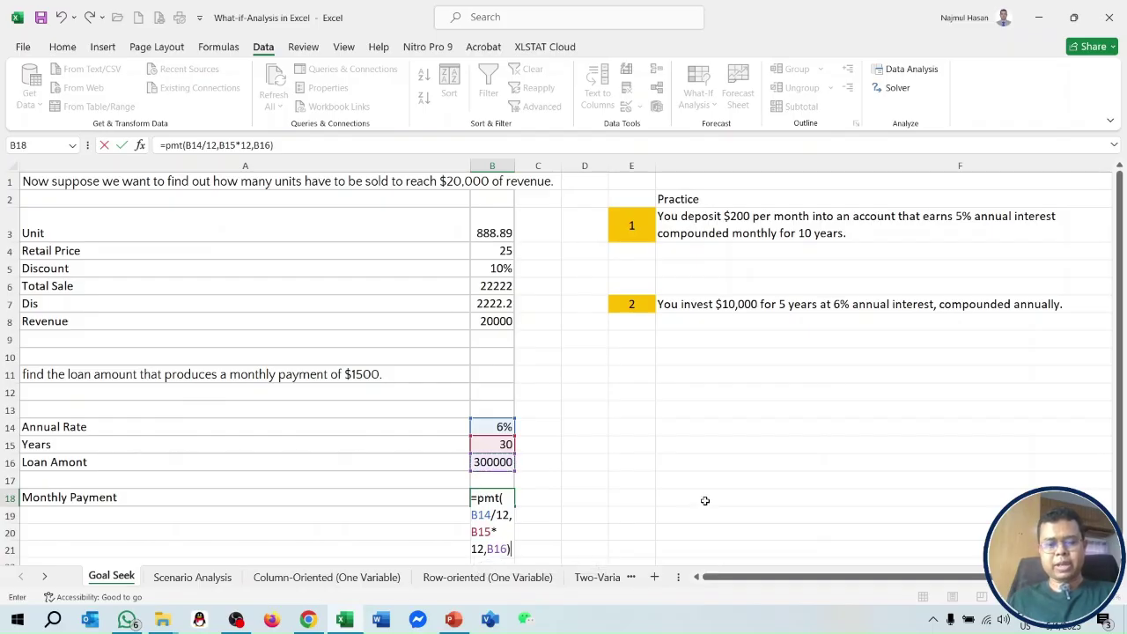
key("Return")
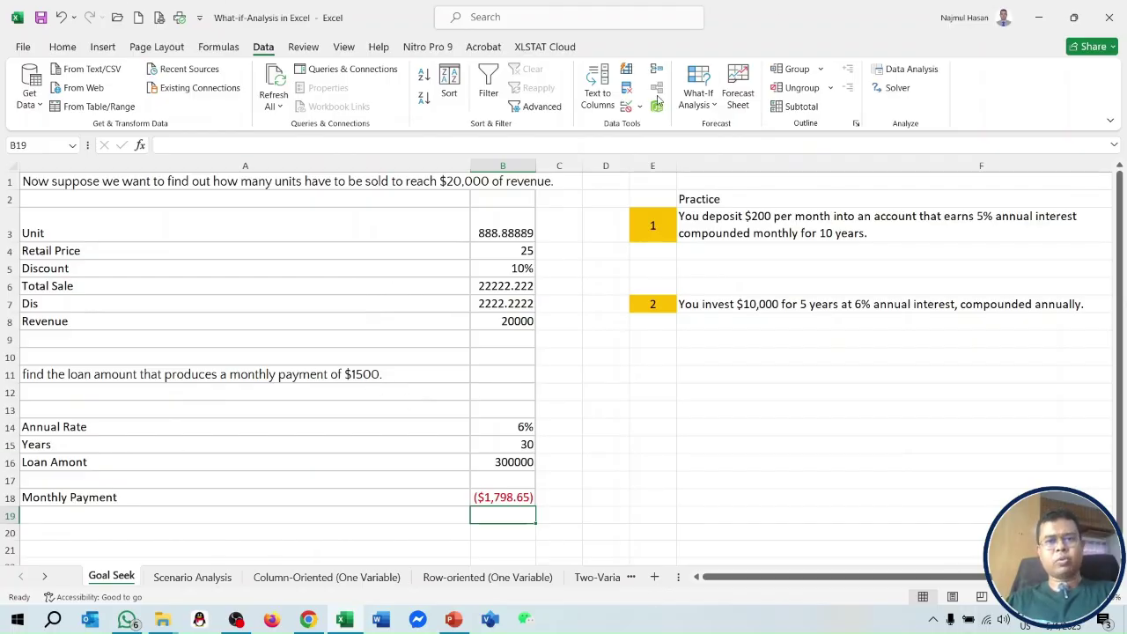
Open Goal Seek from What-If Analysis and move it off the loan figures.
left_click(714, 105)
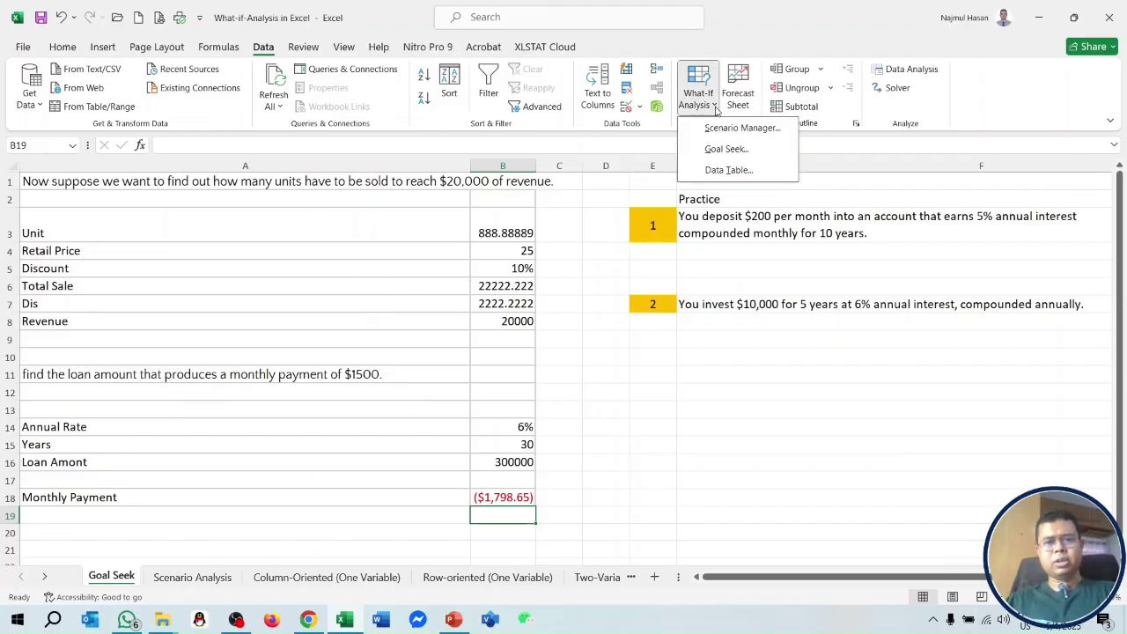
left_click(713, 105)
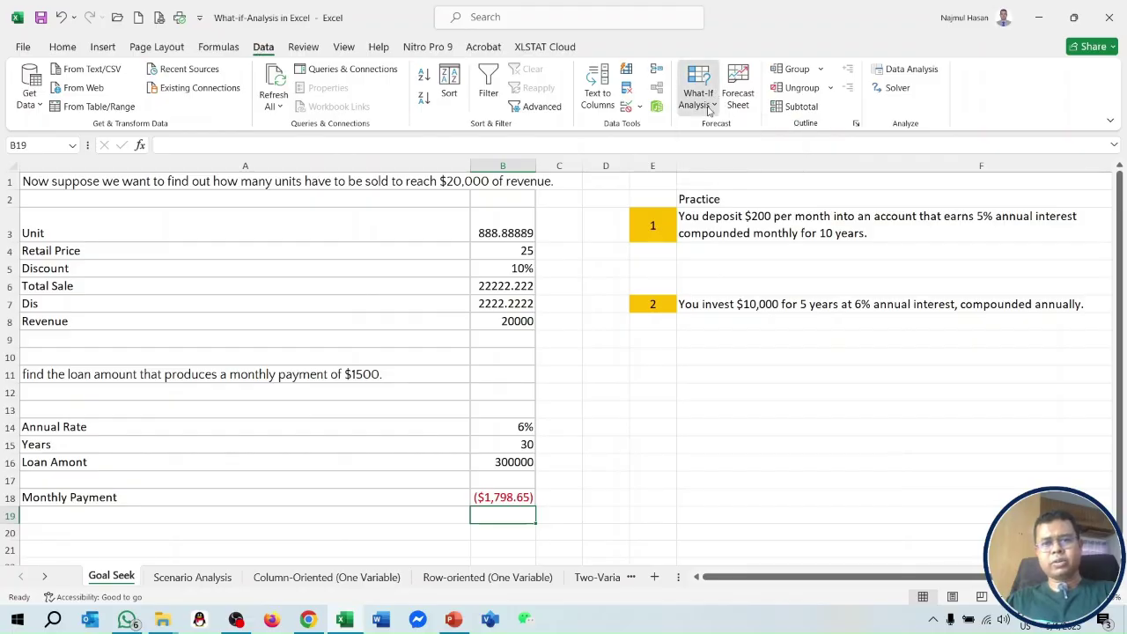
left_click(708, 105)
left_click(731, 151)
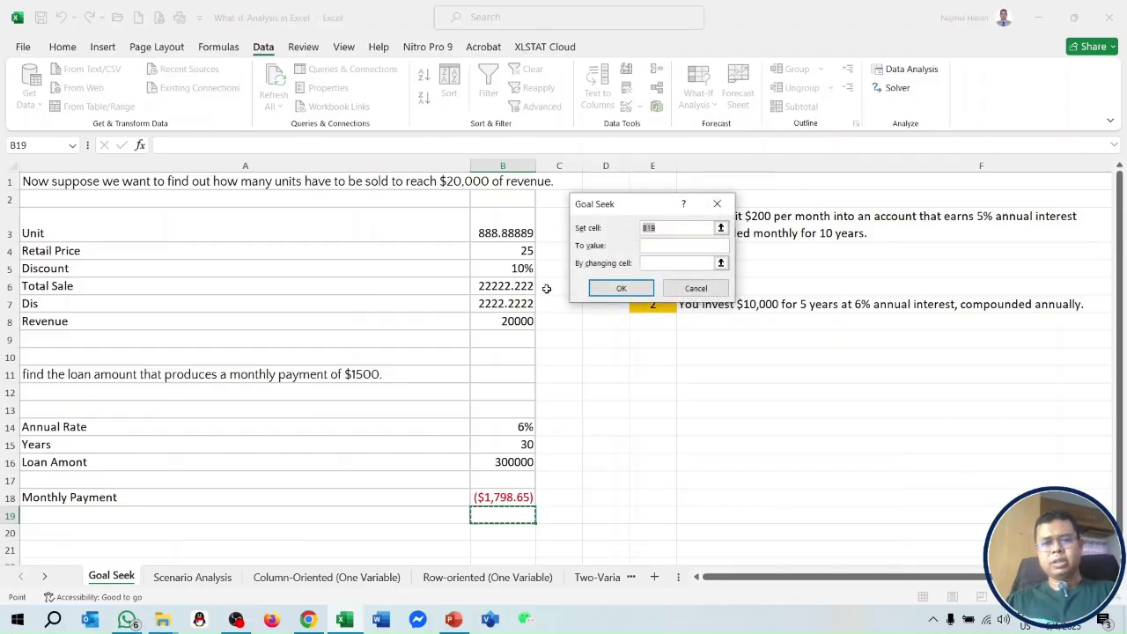
left_click_drag(634, 206, 624, 351)
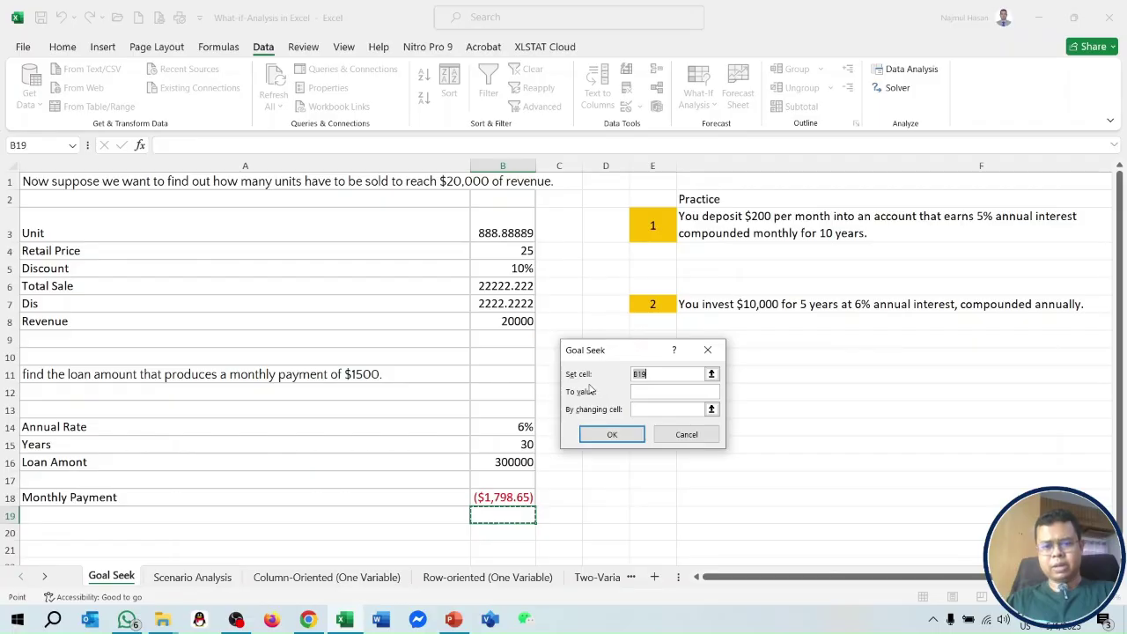
Trial Goal Seek B18 to 1500 by changing B16, then cancel to keep original values.
left_click(574, 376)
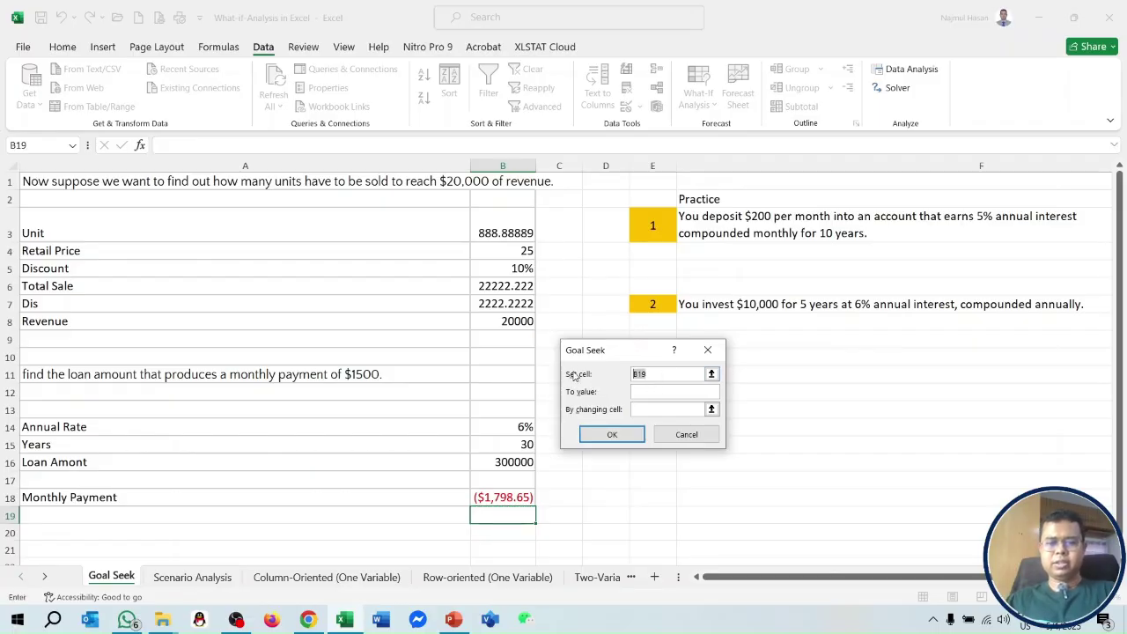
key("BackSpace")
left_click(517, 502)
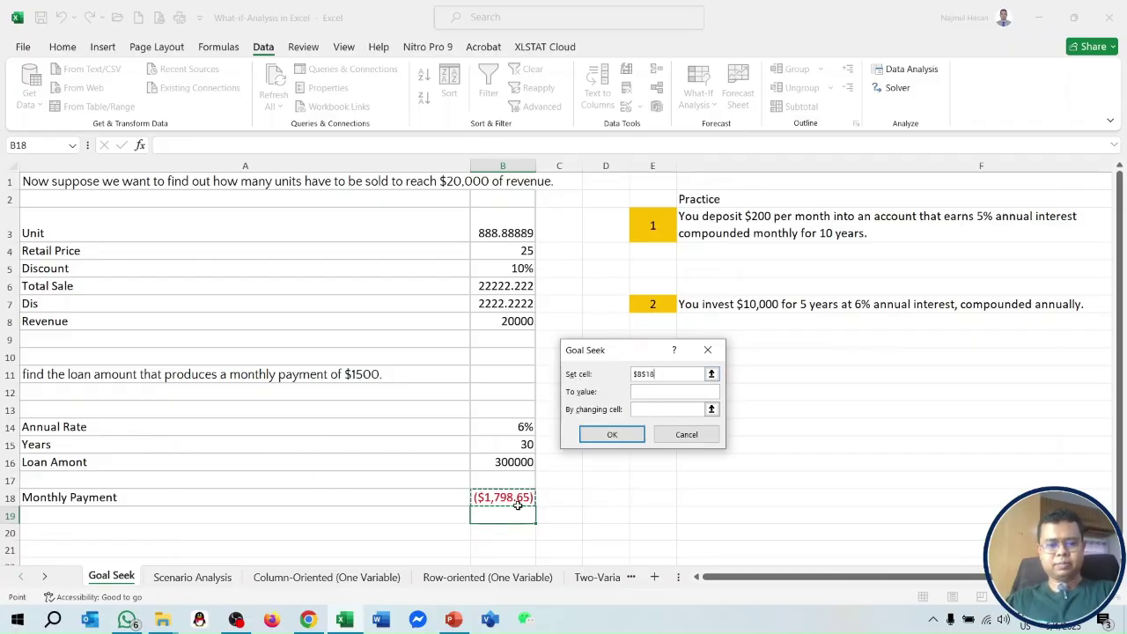
left_click(652, 389)
type("1500")
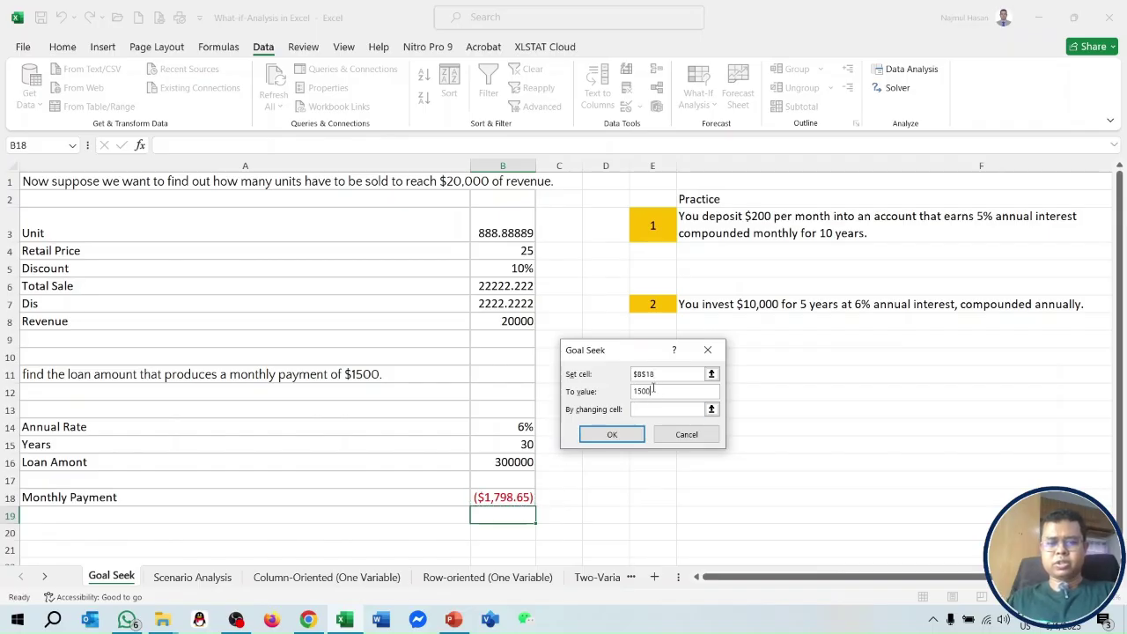
left_click(647, 409)
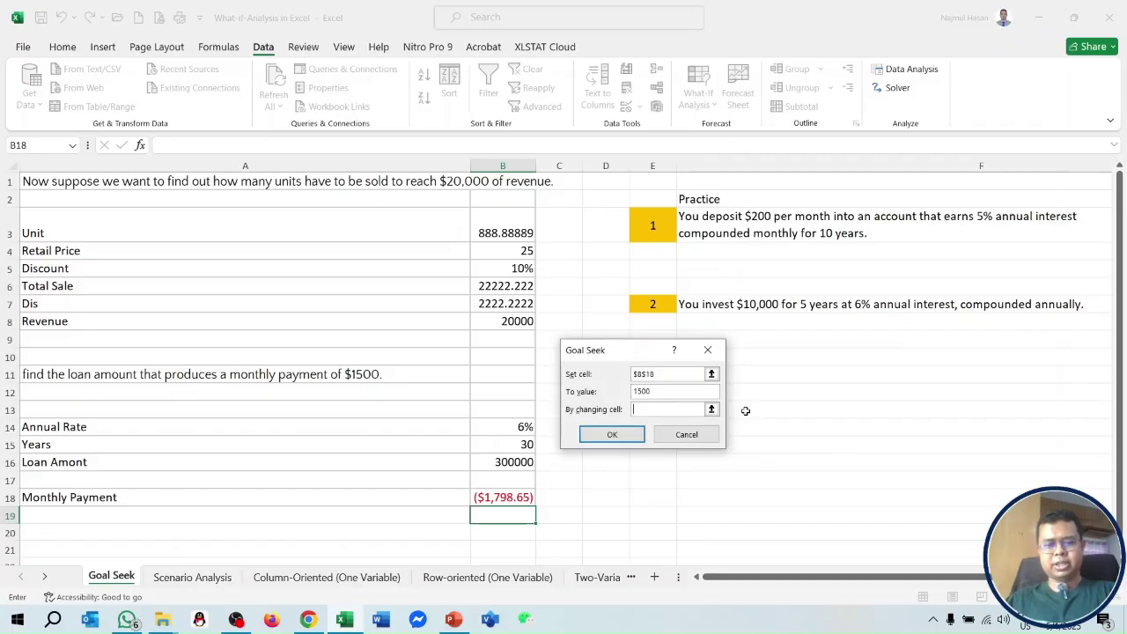
left_click(515, 462)
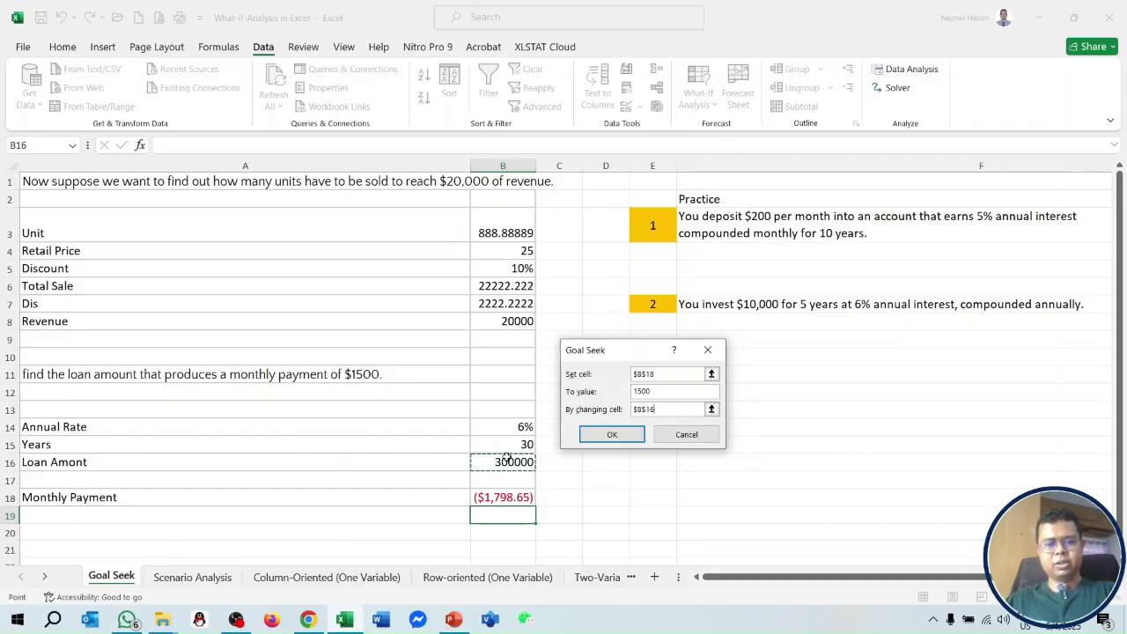
left_click(616, 437)
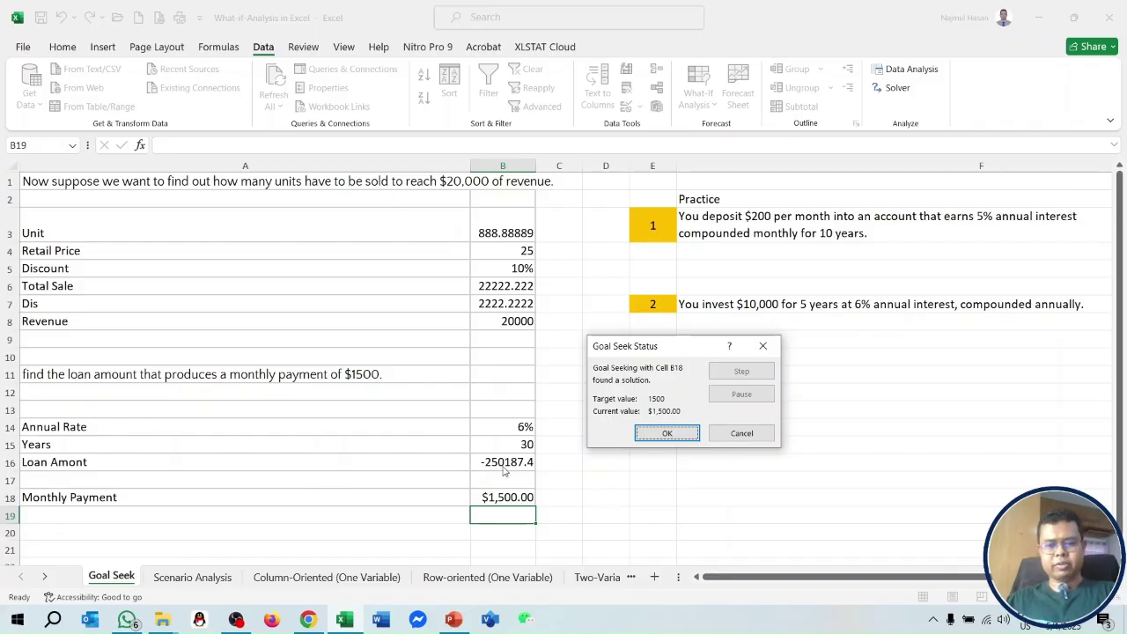
left_click(741, 432)
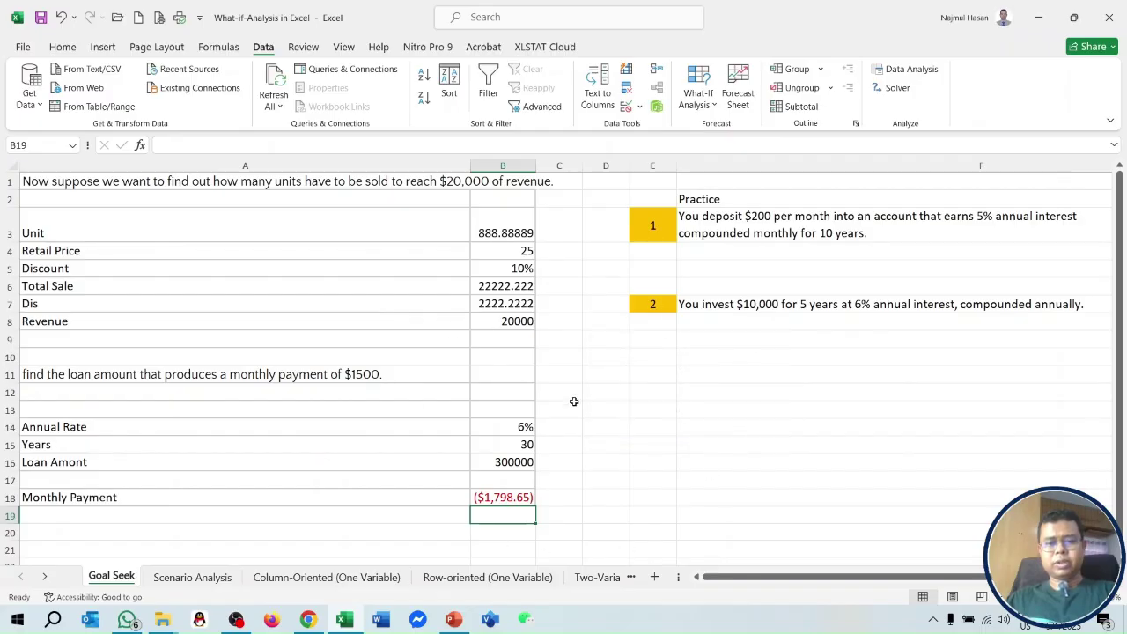
Goal Seek Monthly Payment B18 to -1500 by changing loan B16, accepting 250187.42.
left_click(711, 105)
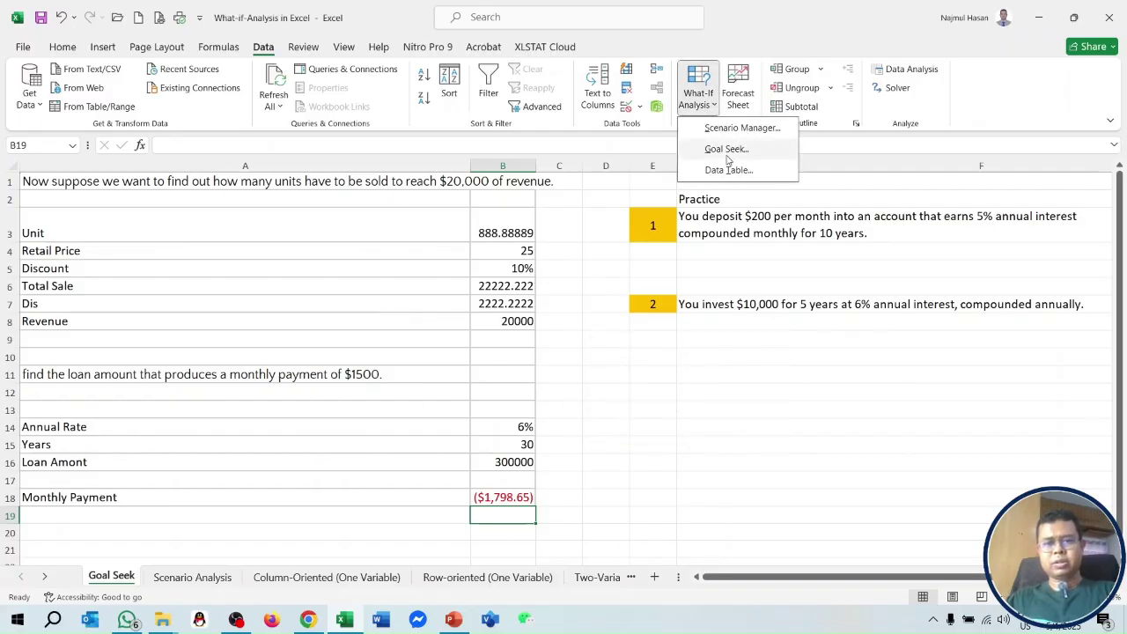
left_click(728, 150)
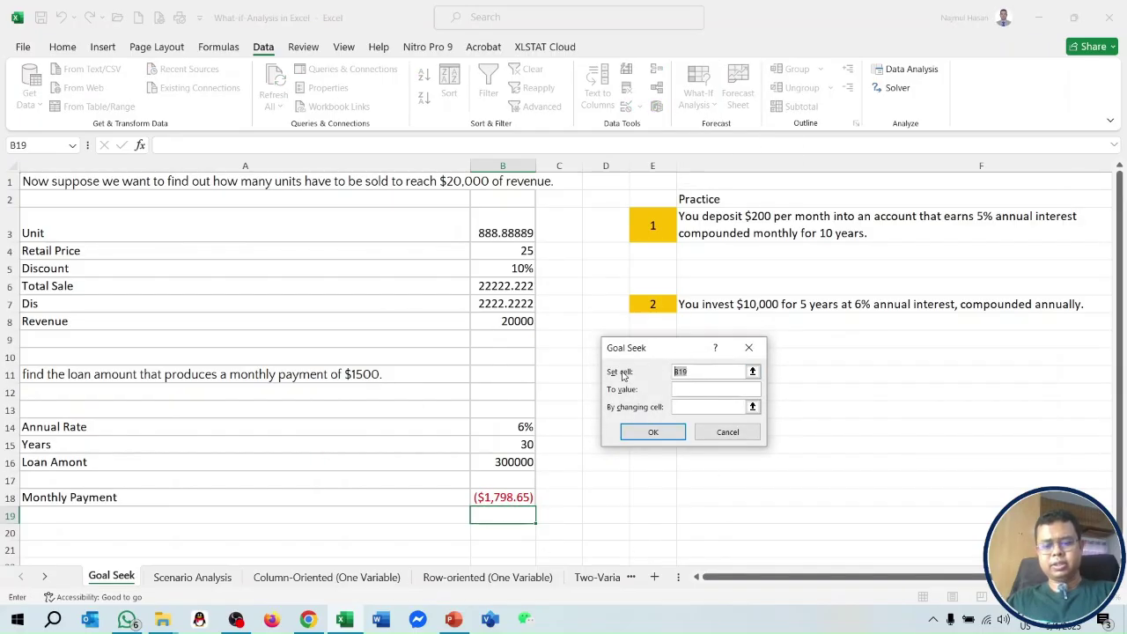
key("BackSpace")
left_click(499, 496)
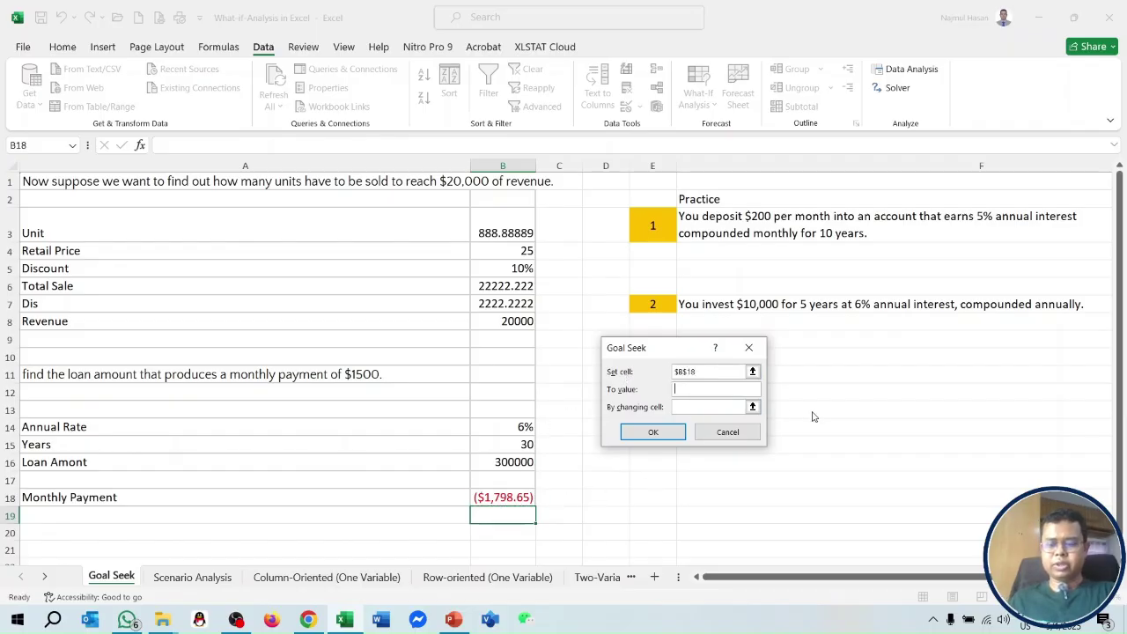
type("15")
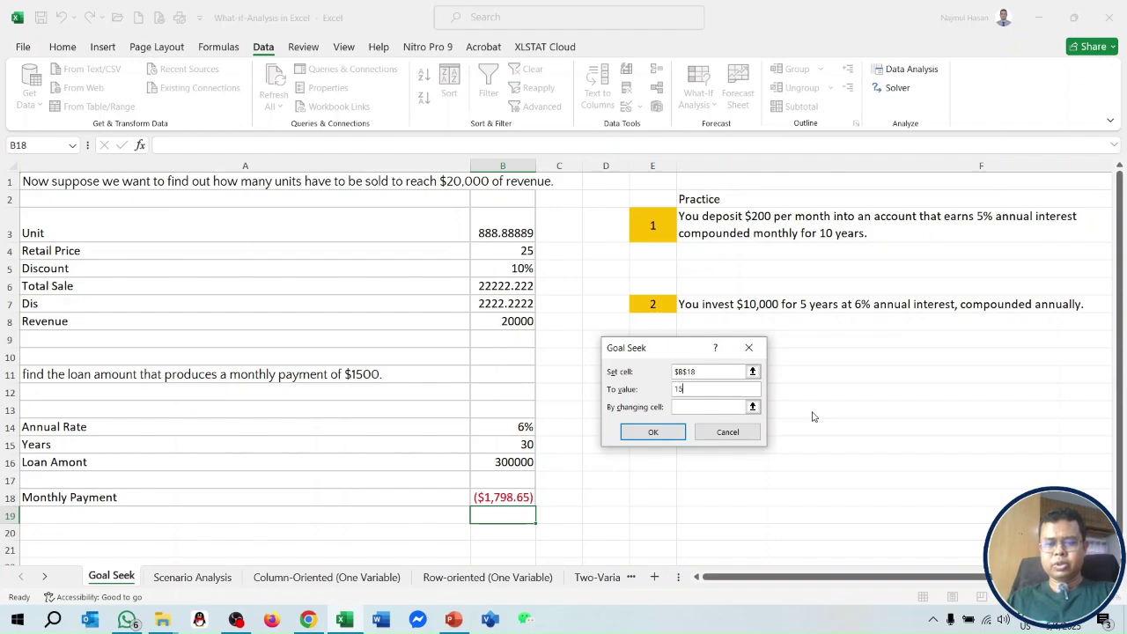
type("00")
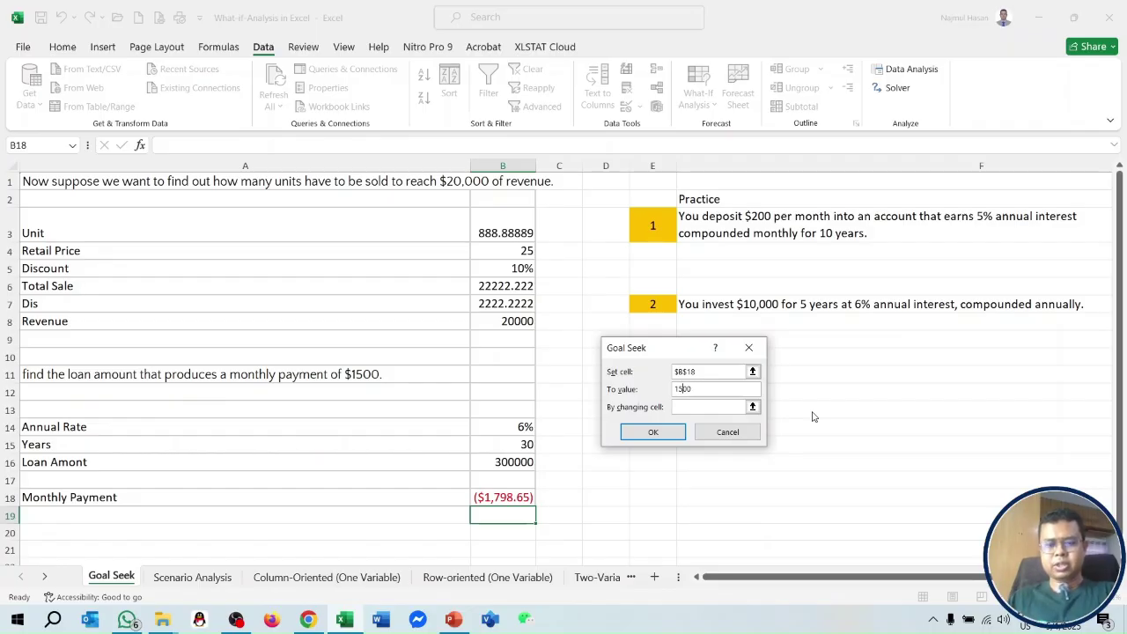
type("-")
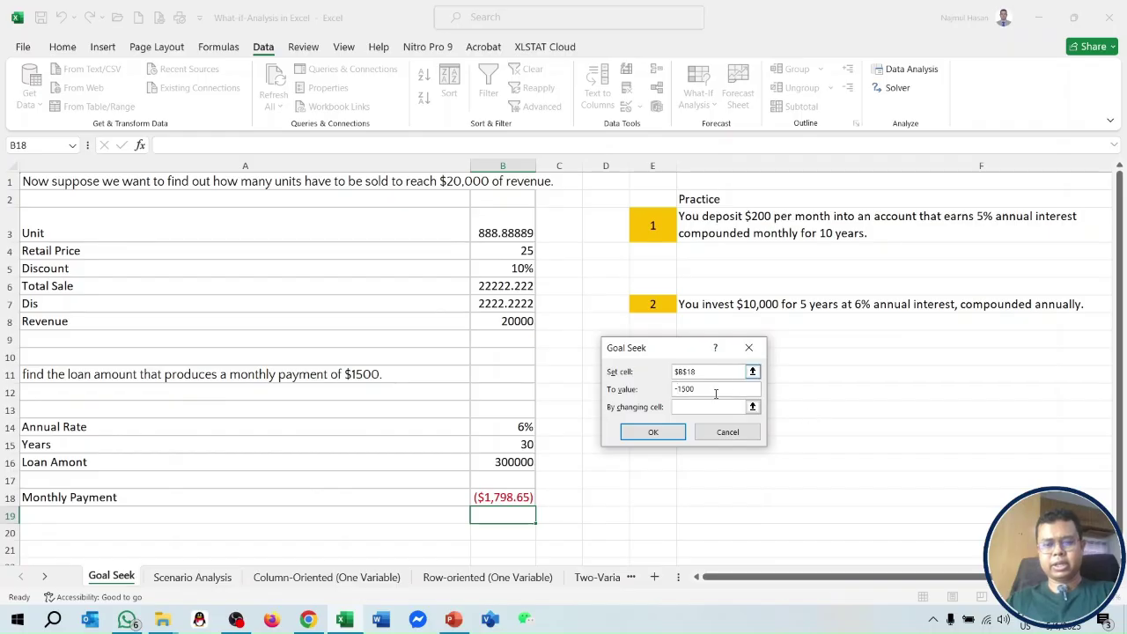
left_click(744, 406)
left_click(510, 467)
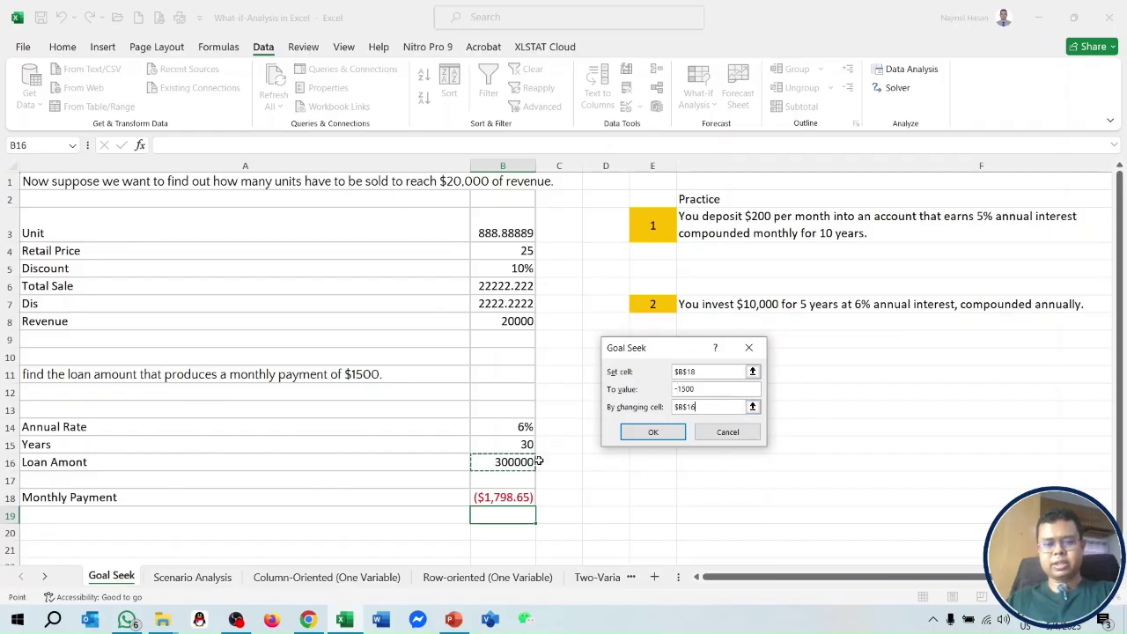
left_click(652, 431)
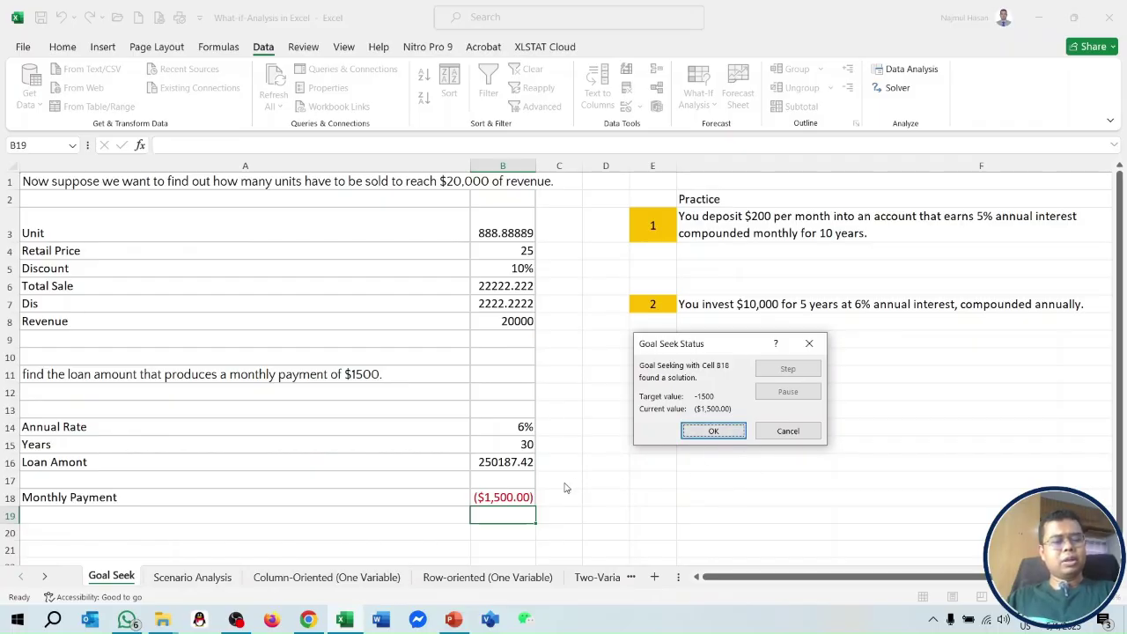
left_click(711, 431)
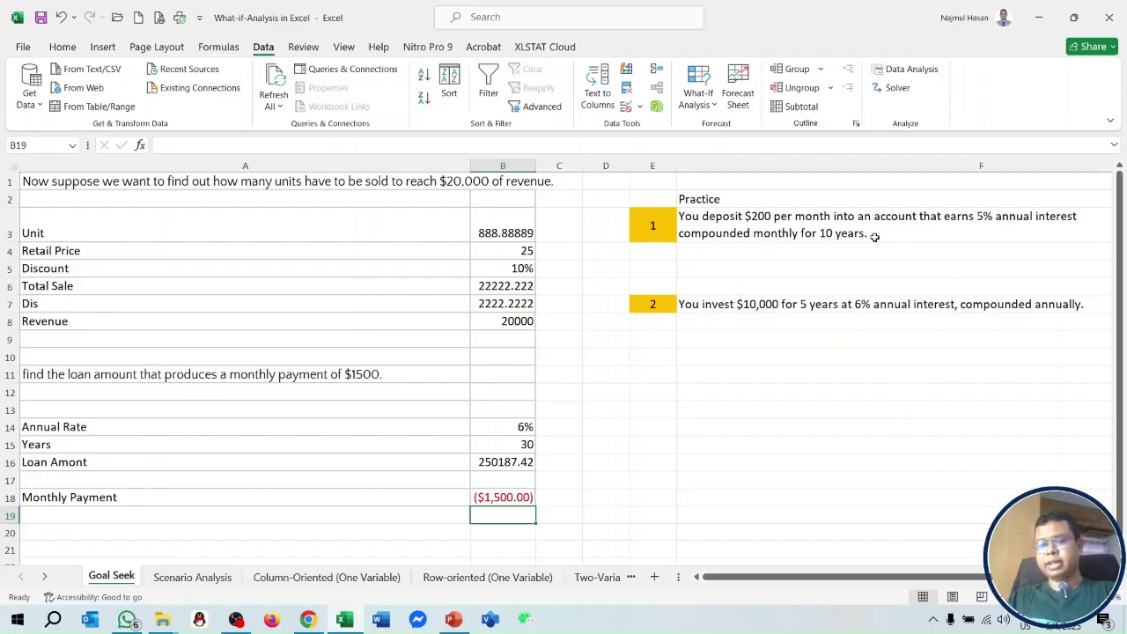
Type the label FV in F5 and F9 beneath the two practice questions.
left_click(730, 267)
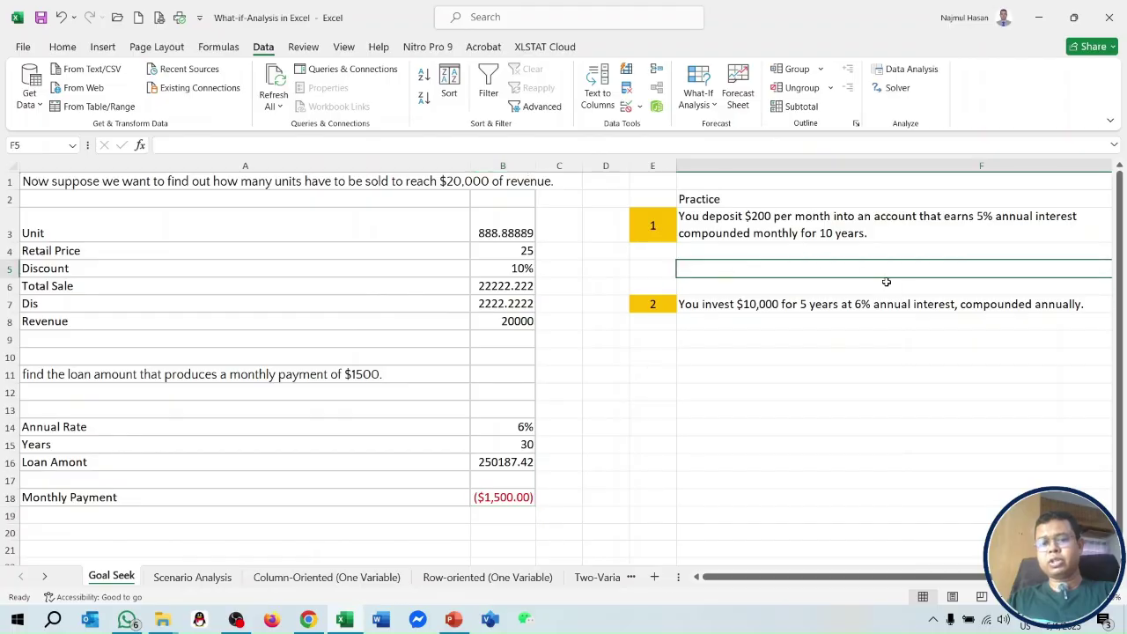
type("Fv")
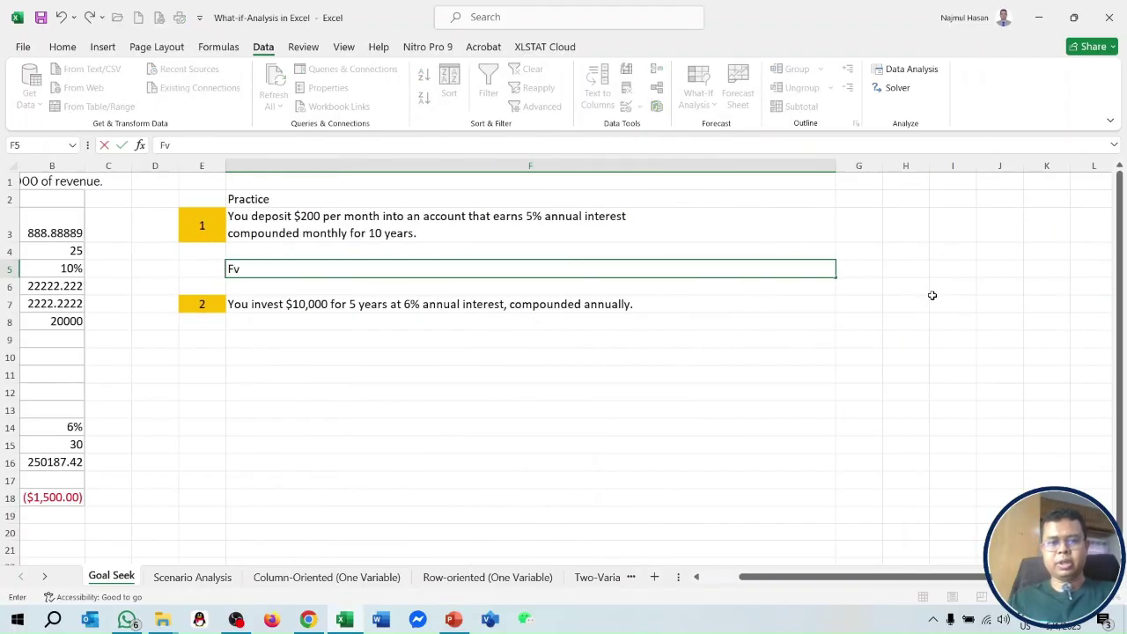
key("BackSpace")
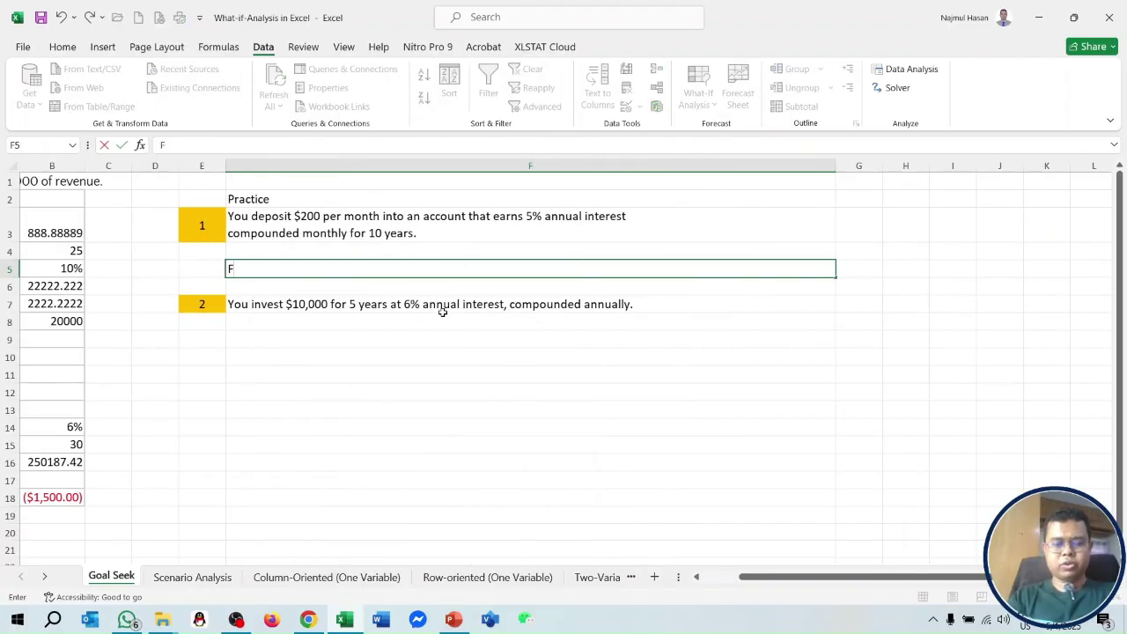
type("V")
left_click(377, 428)
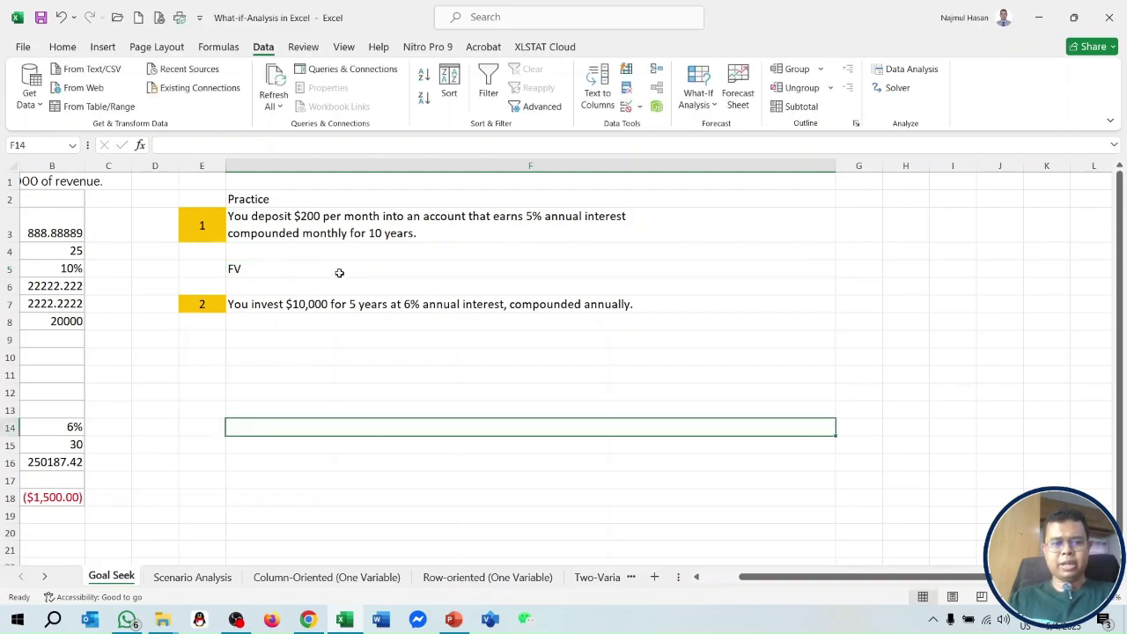
left_click(264, 339)
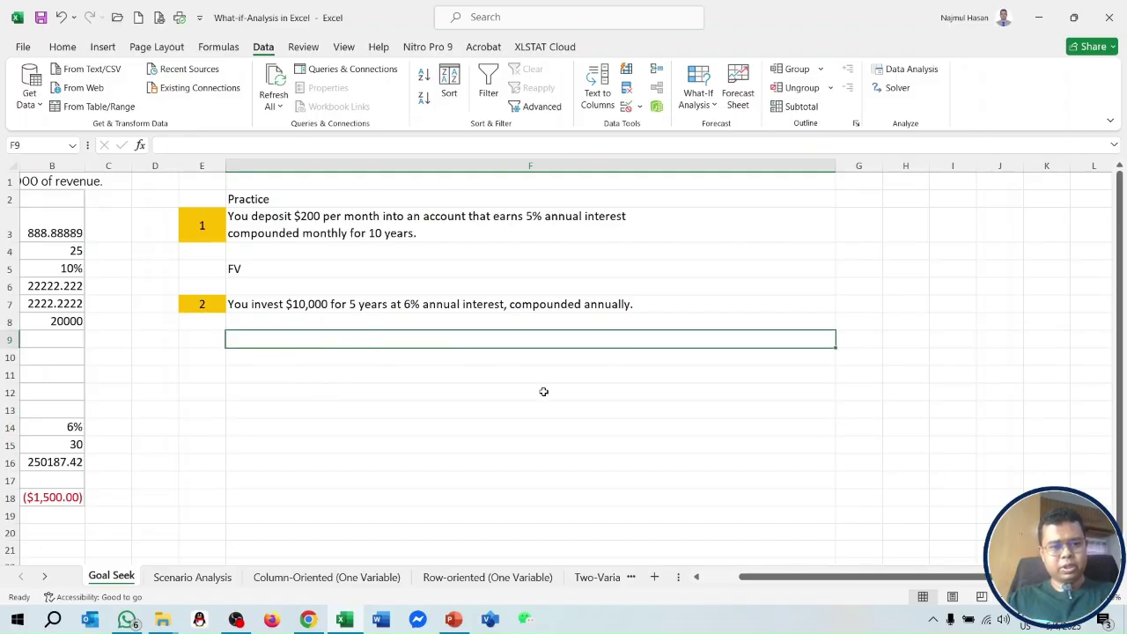
type("FV")
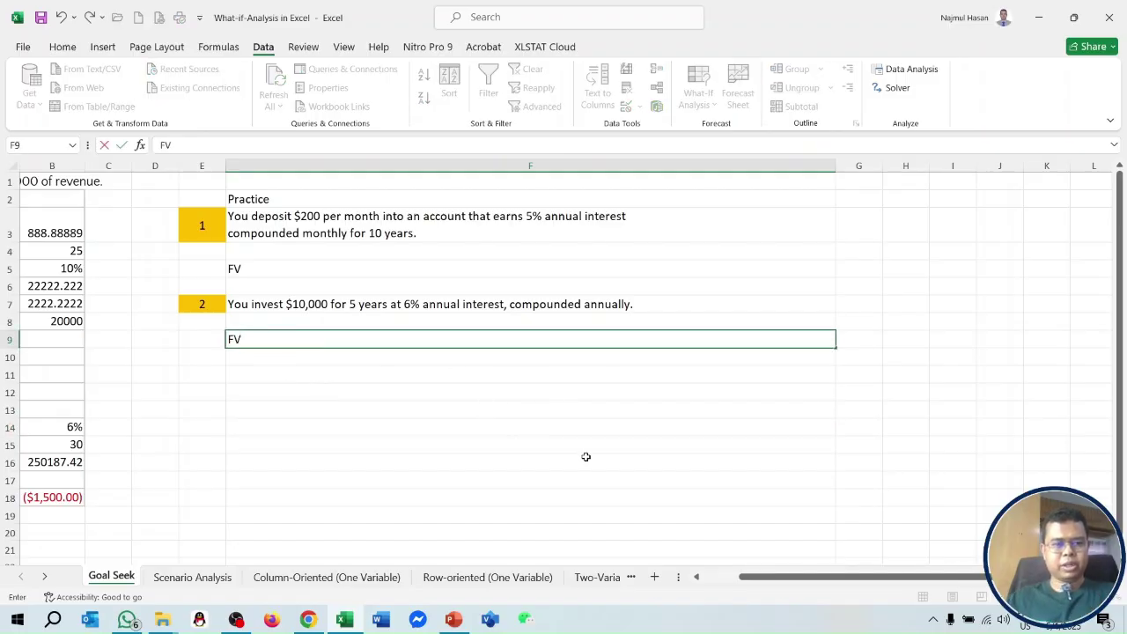
left_click(453, 476)
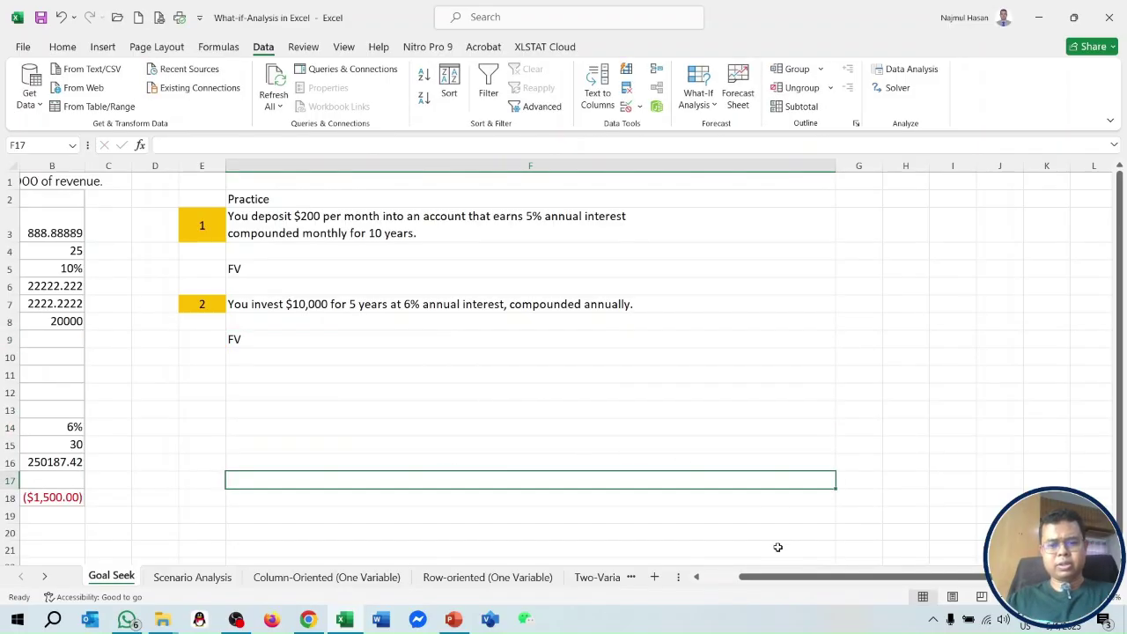
left_click_drag(774, 577, 738, 576)
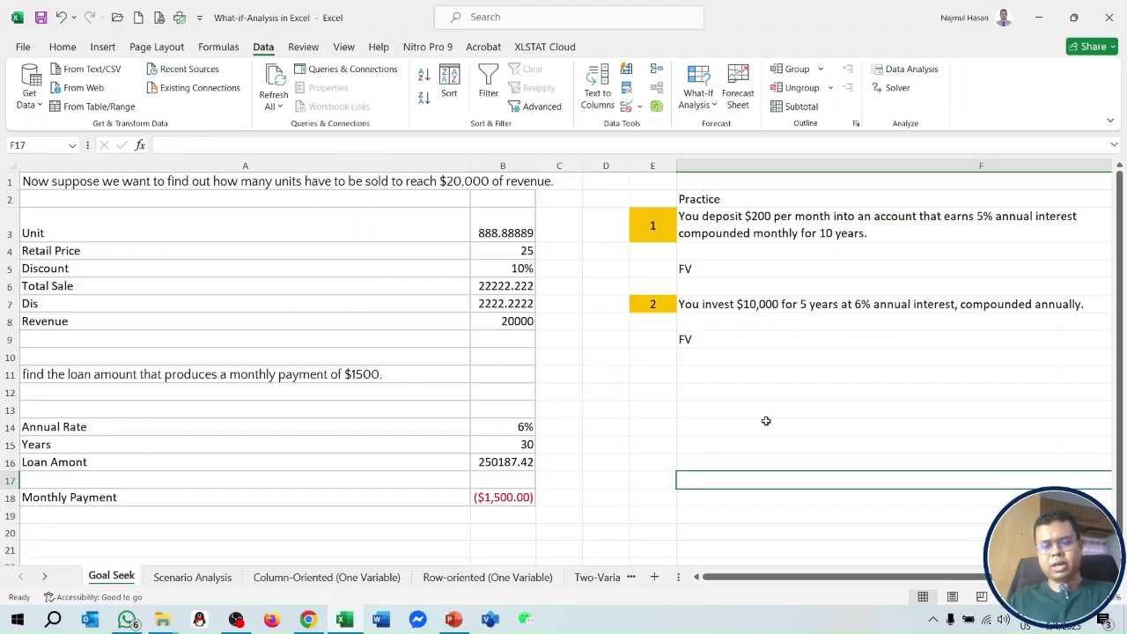
left_click(160, 502)
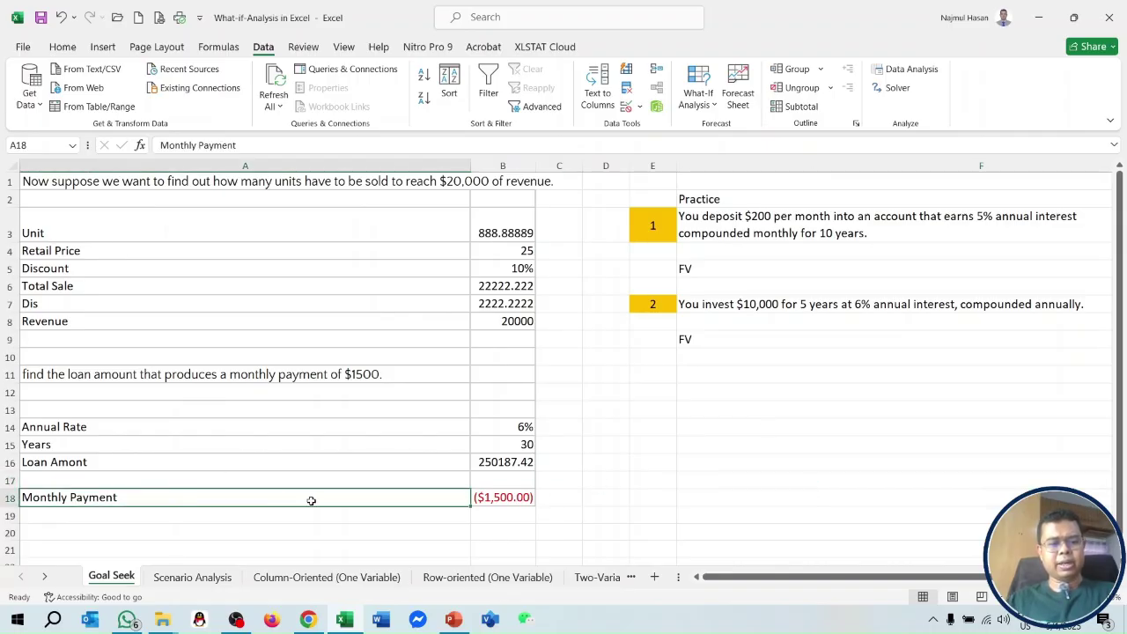
left_click(705, 268)
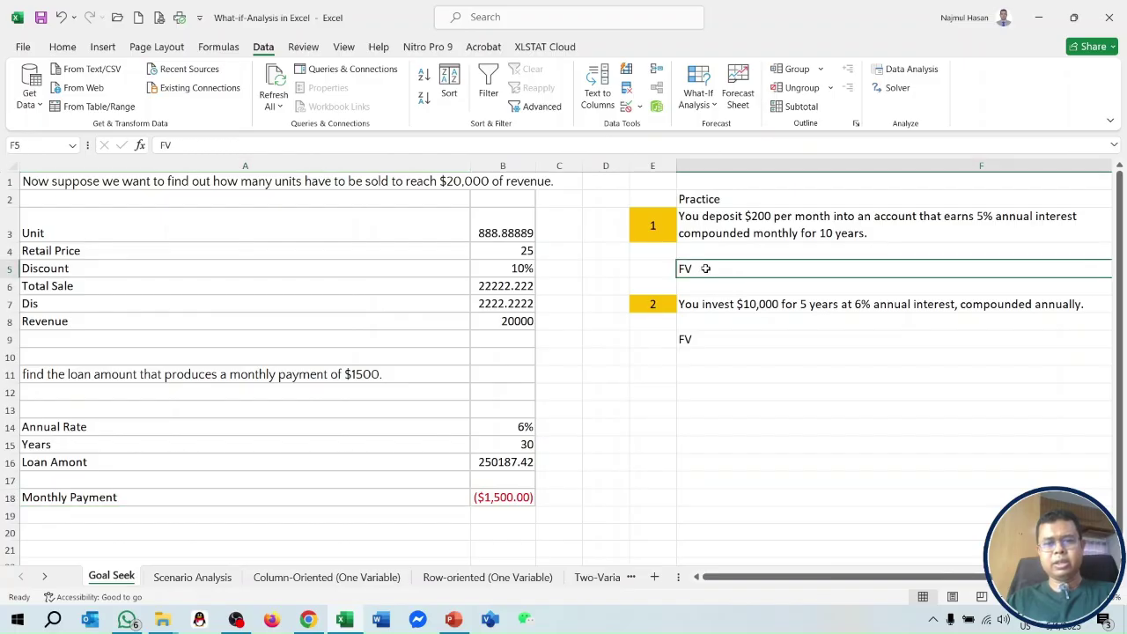
left_click(710, 343)
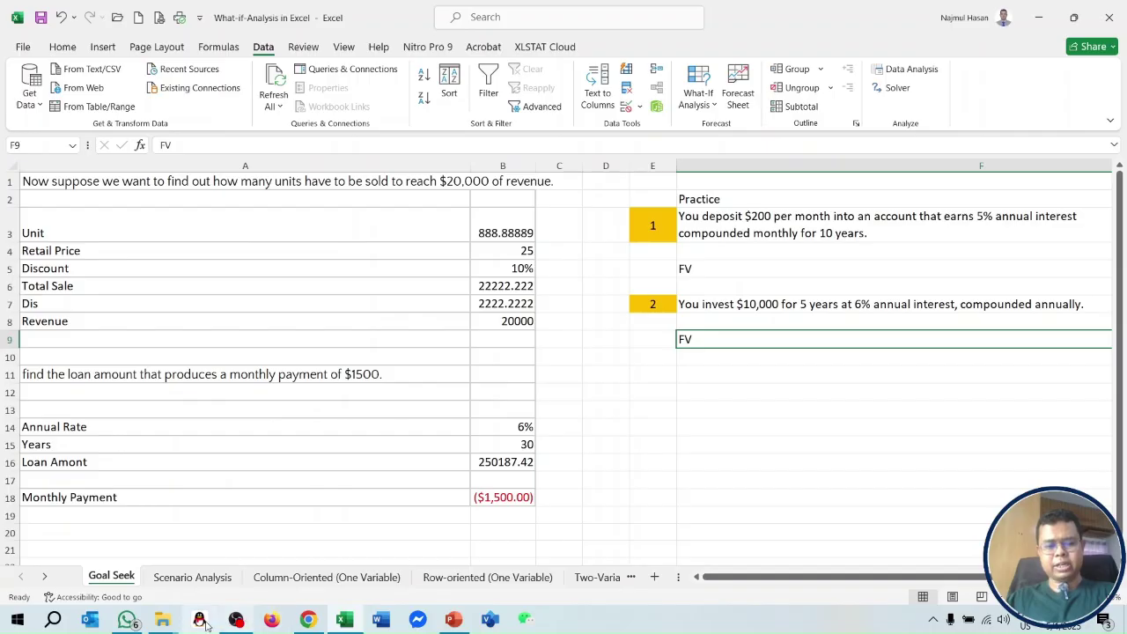
mouse_move(237, 621)
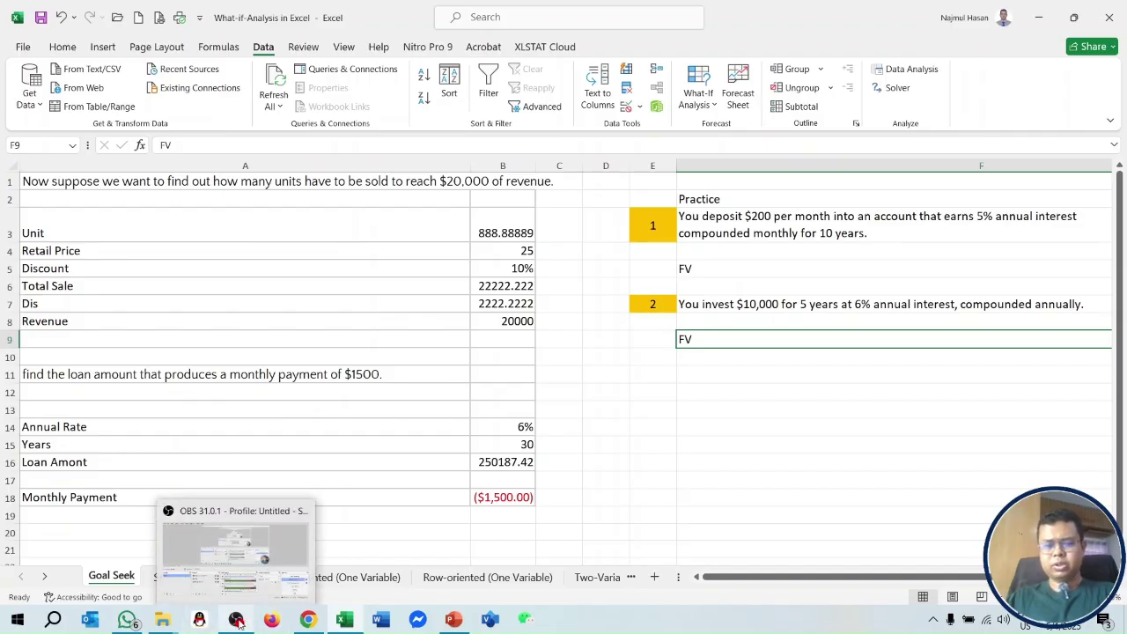